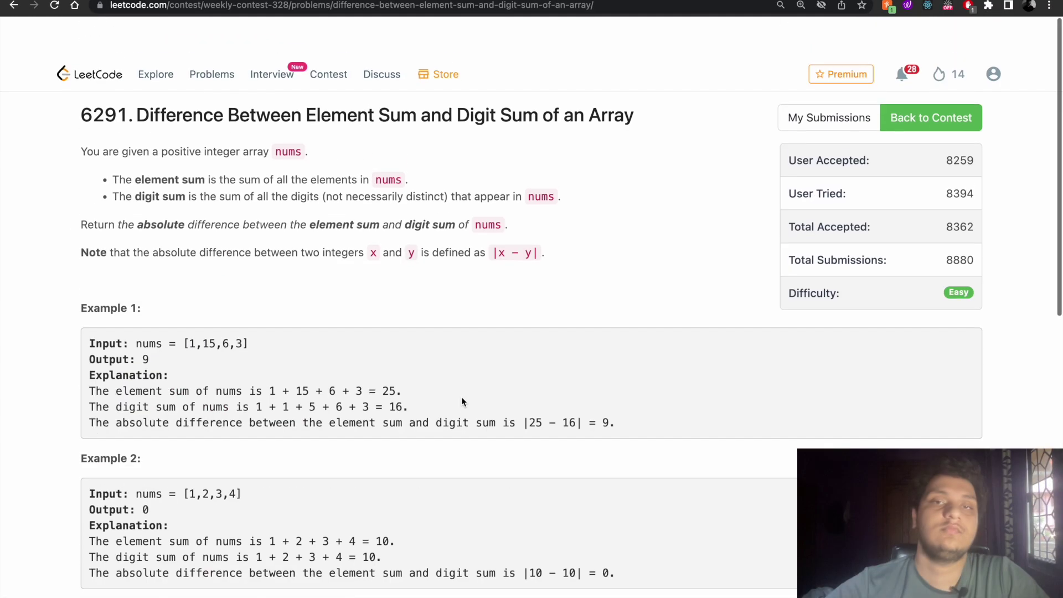
scroll(460, 396, down, 1)
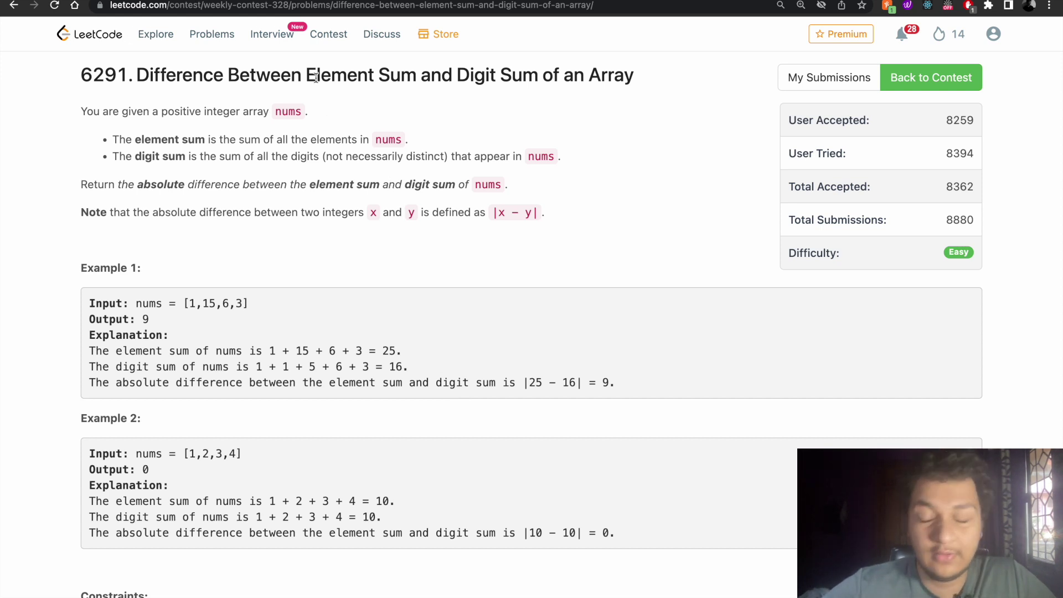
- Declare int sum=0; and int digitsum=0; on separate lines at the top of differenceOfSum
drag(308, 75, 615, 88)
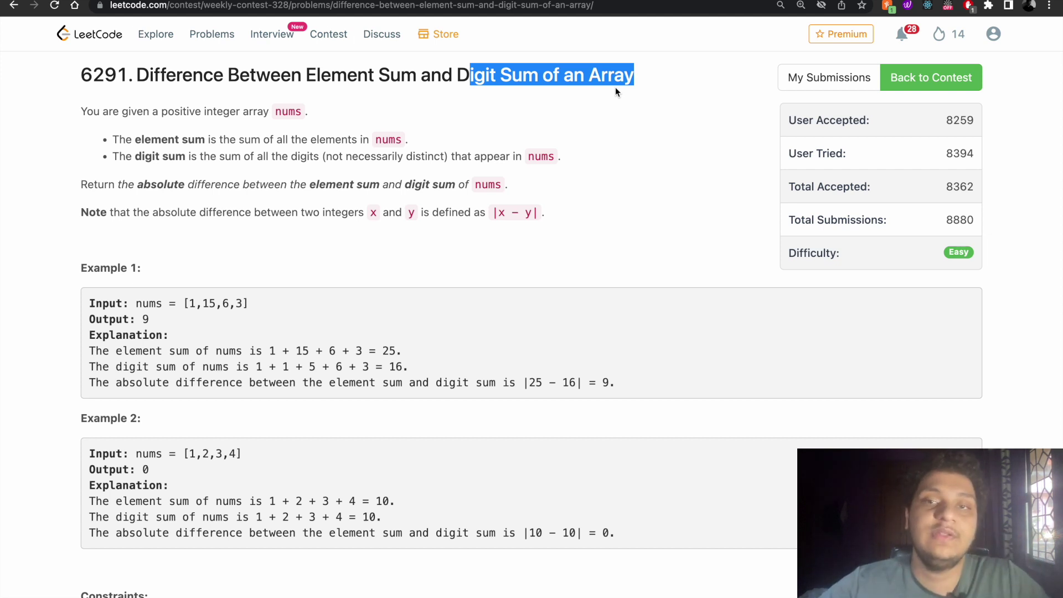
scroll(615, 88, down, 3)
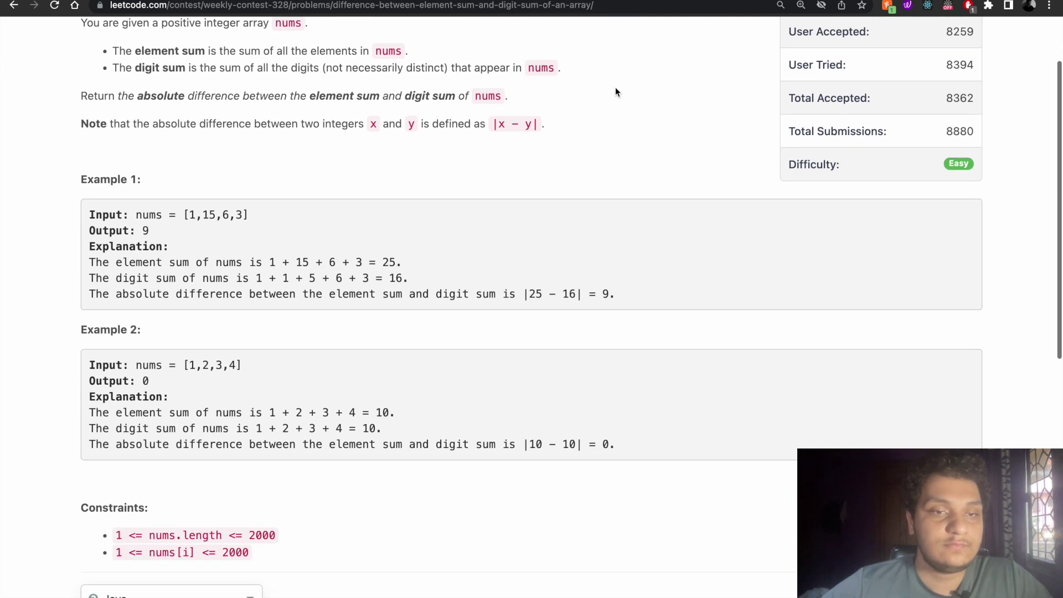
scroll(616, 87, down, 2)
scroll(615, 87, down, 5)
scroll(615, 87, down, 4)
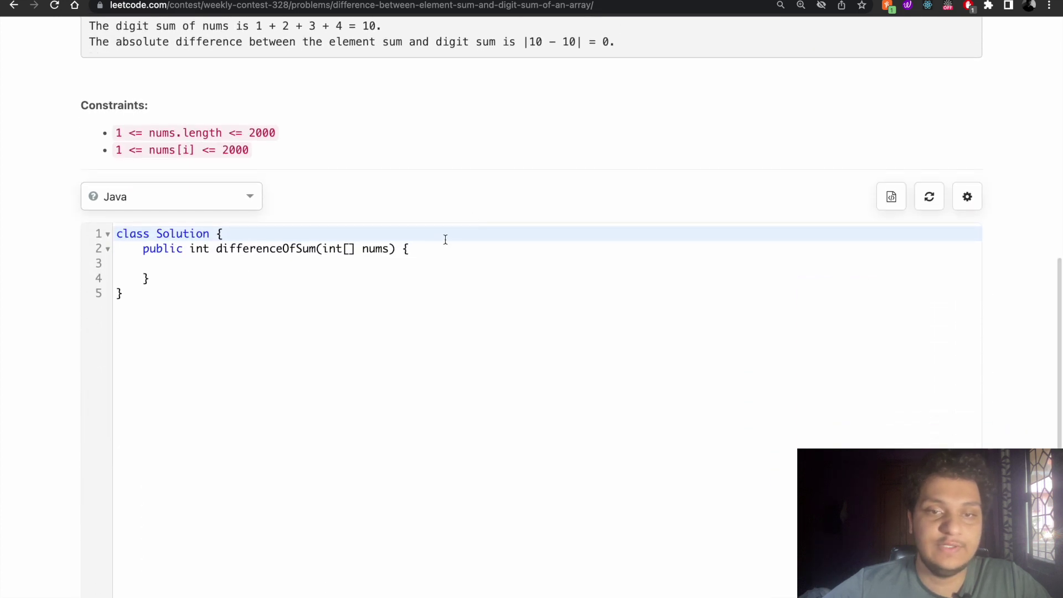
click(413, 249)
key(Return)
text(int )
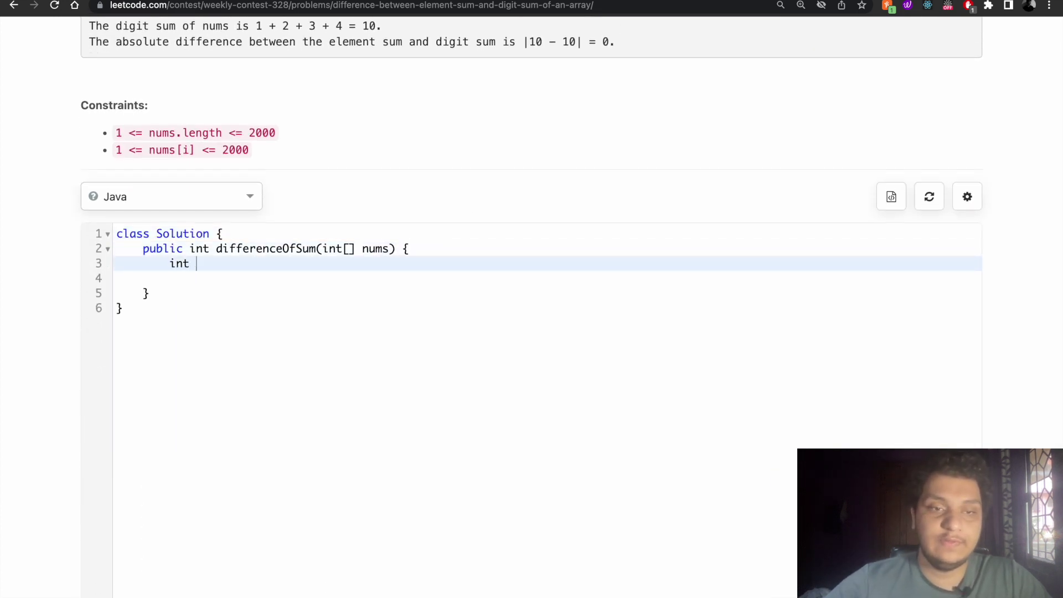
text(sum=0;)
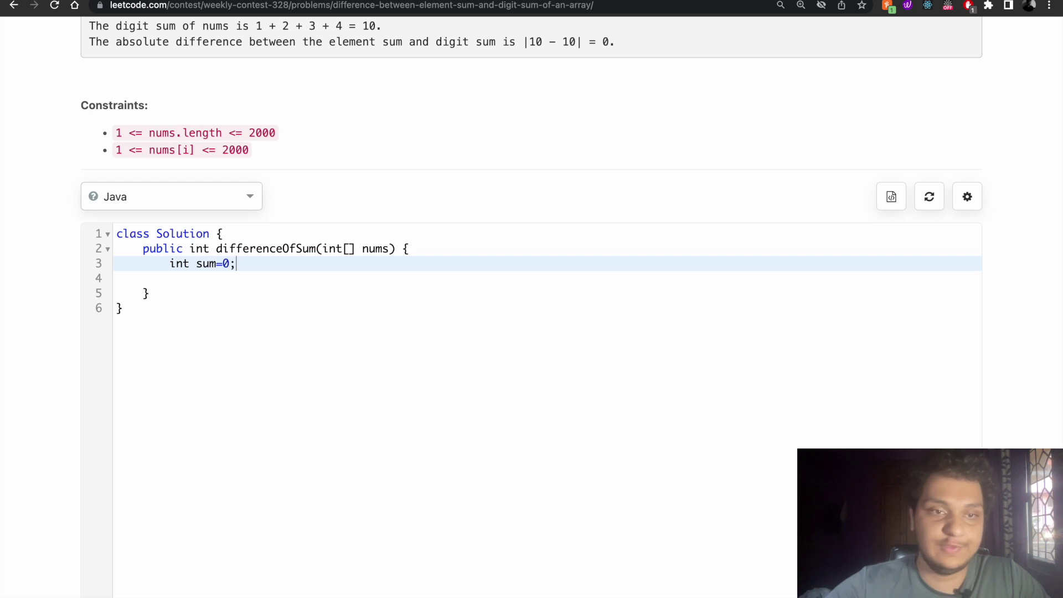
key(Return)
text(int digi)
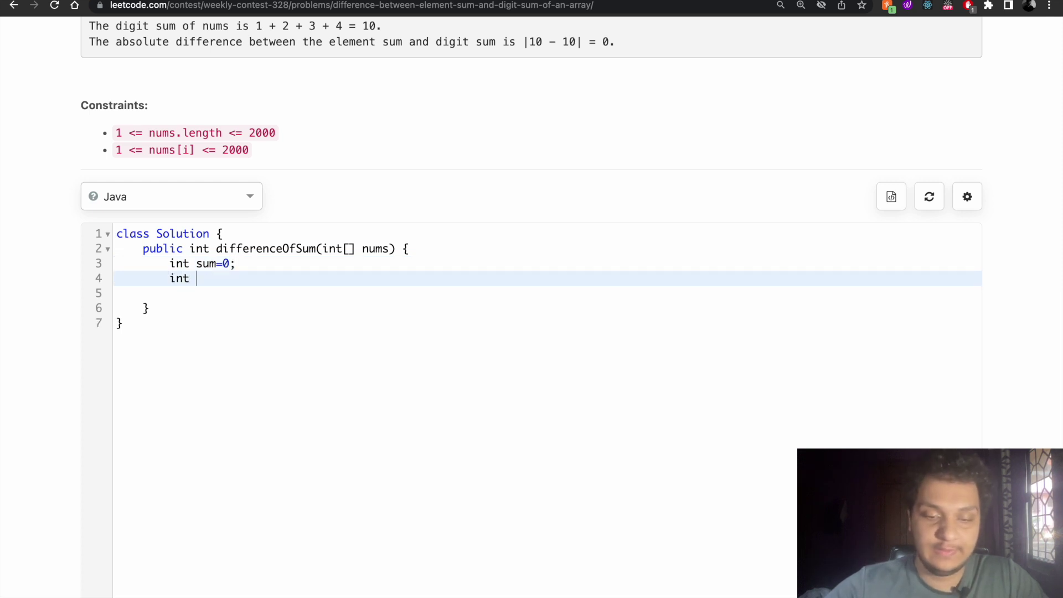
text(tsum)
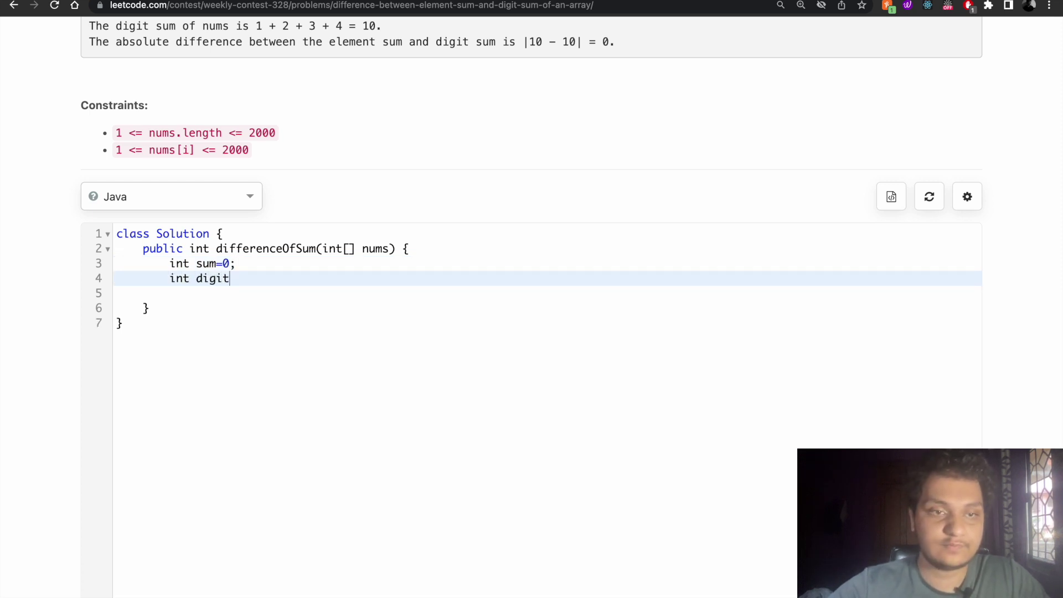
text(=0;)
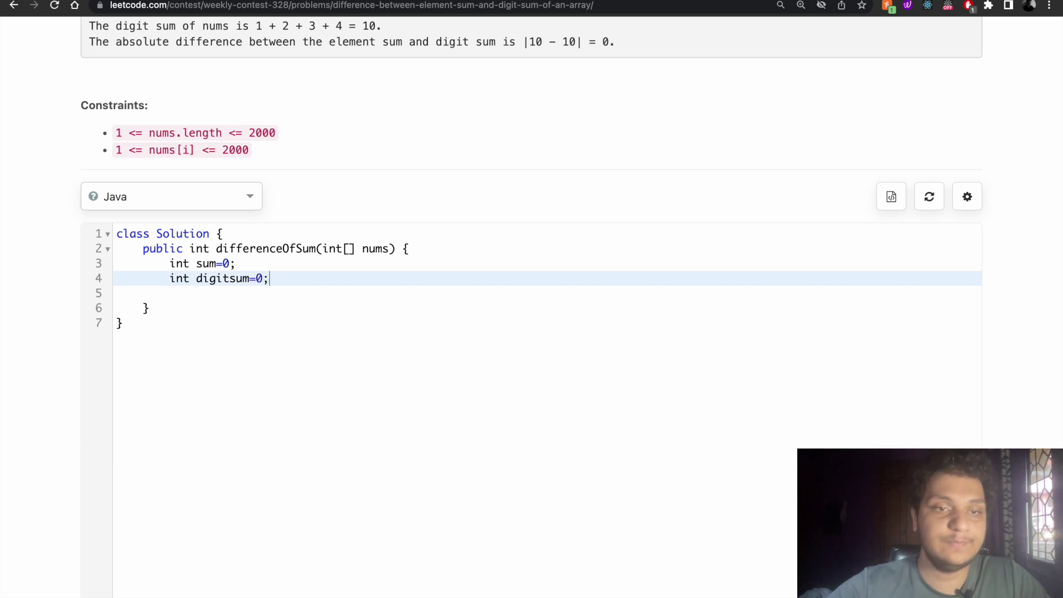
key(Return)
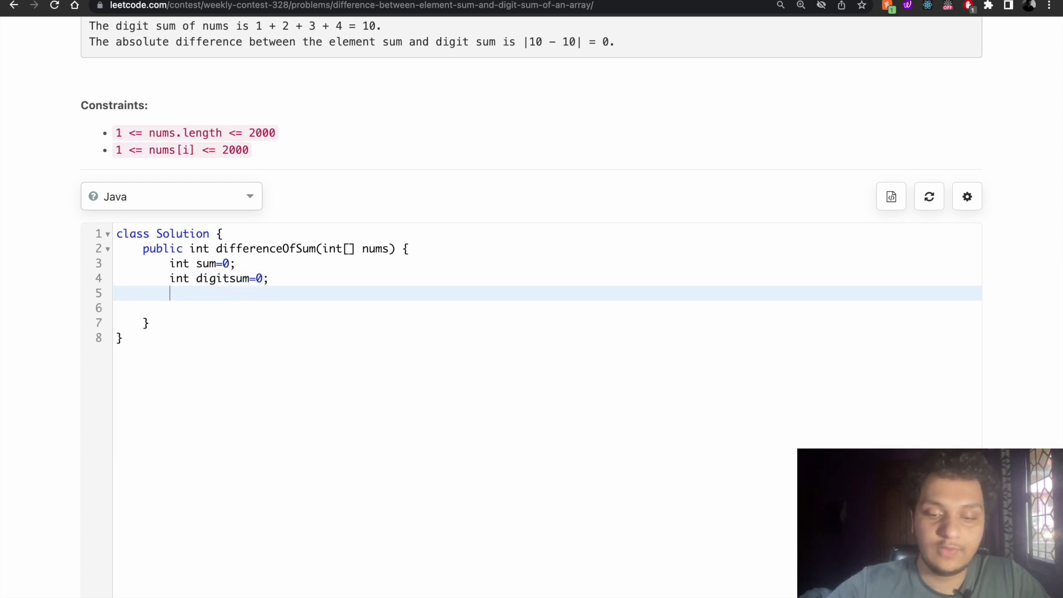
key(BackSpace)
text(if()
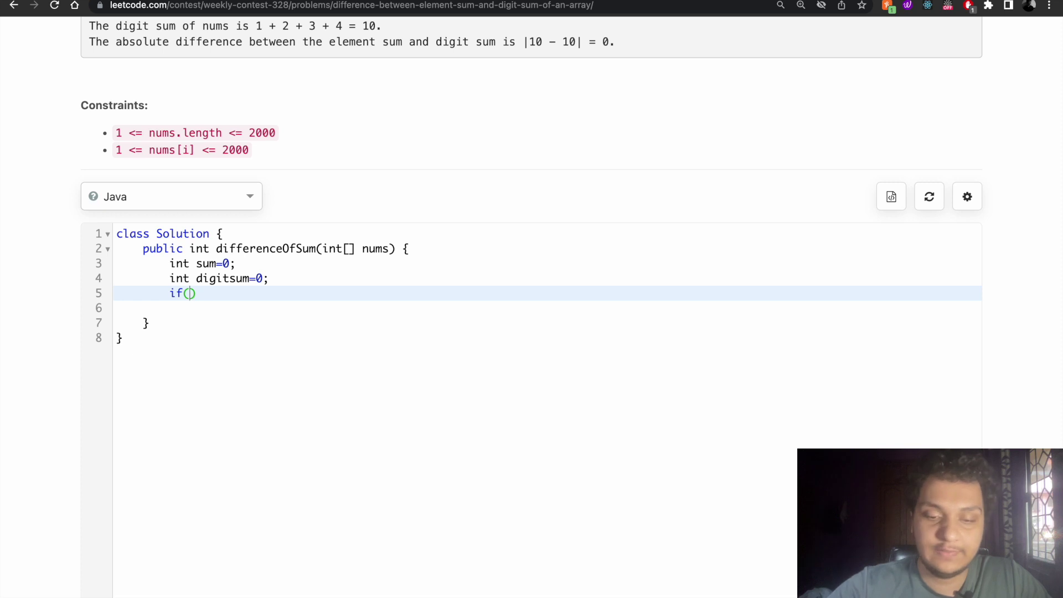
text(su)
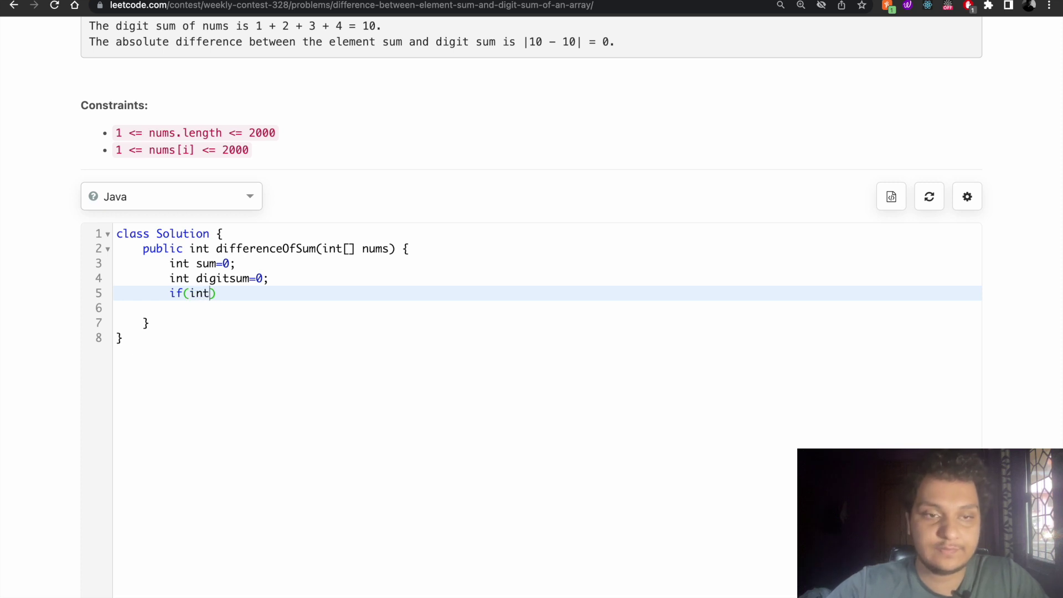
key(BackSpace)
key(BackSpace)
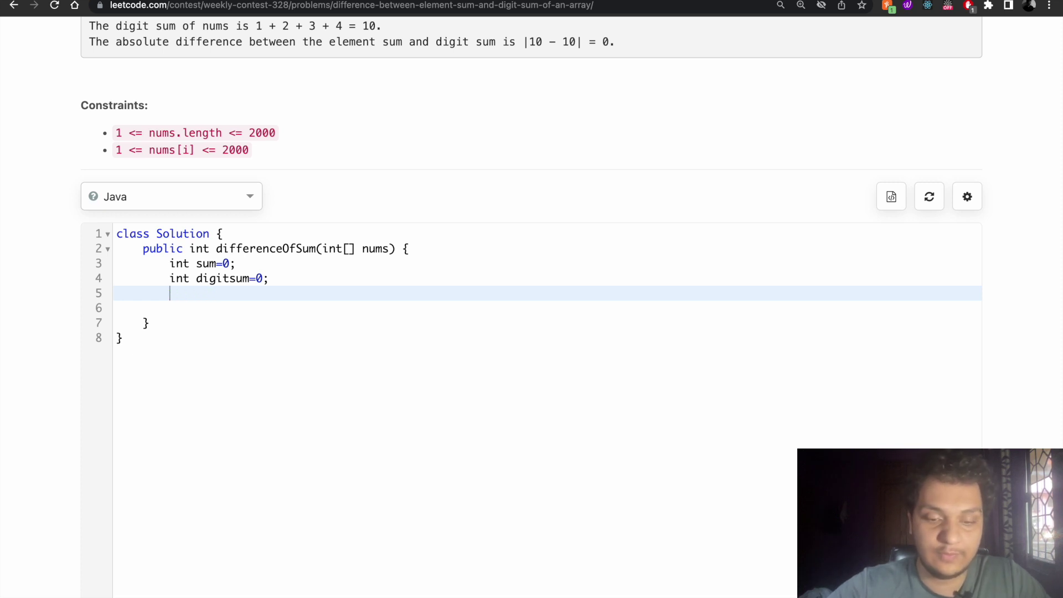
text(for(int )
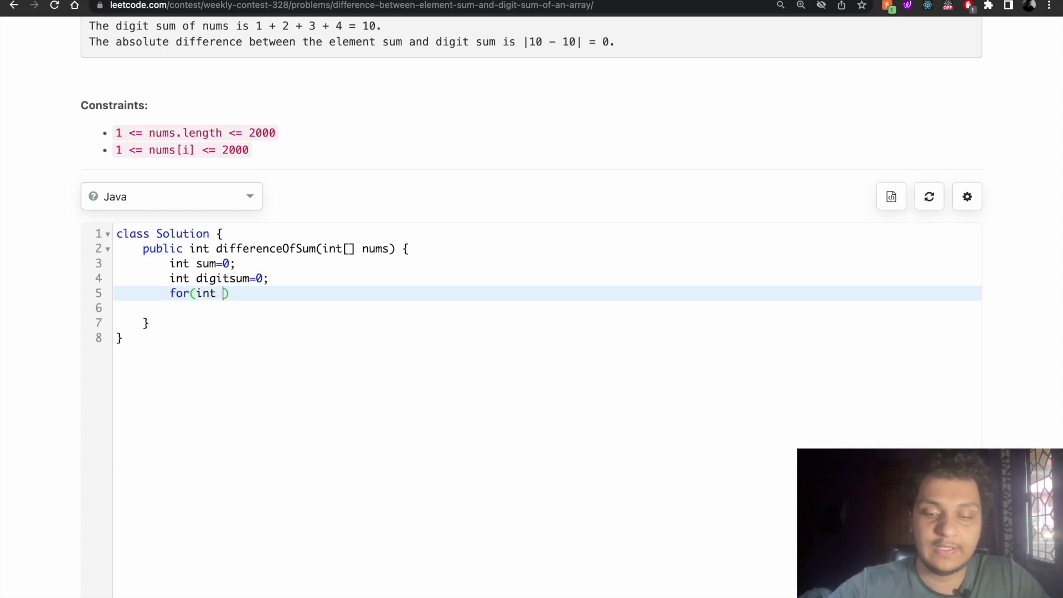
text(i=0;i<)
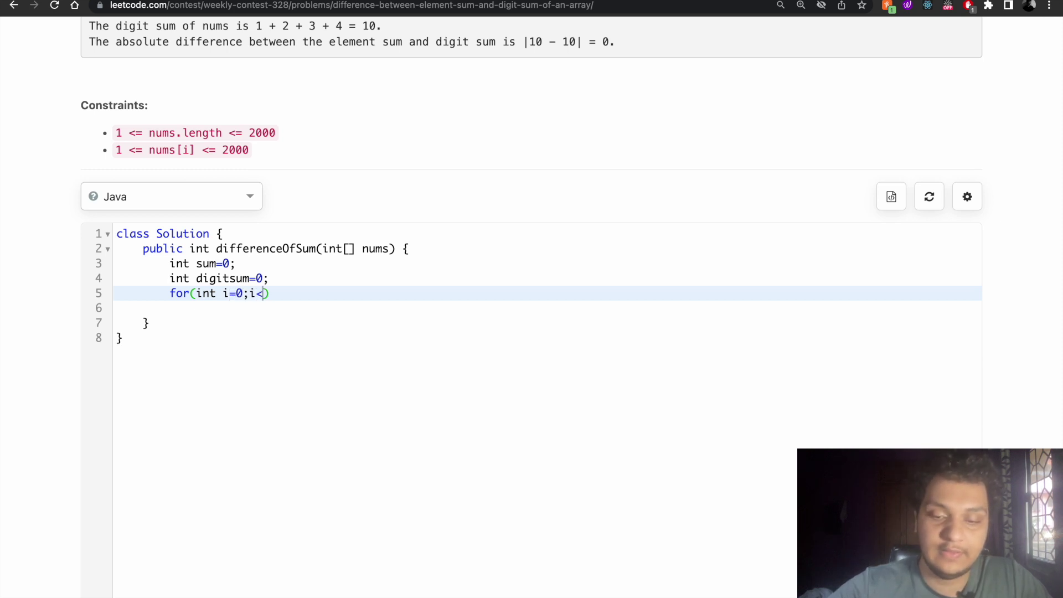
text(n)
- Write a for loop over nums with sum+=nums[i]; and begin a while statement inside it
key(BackSpace)
key(BackSpace)
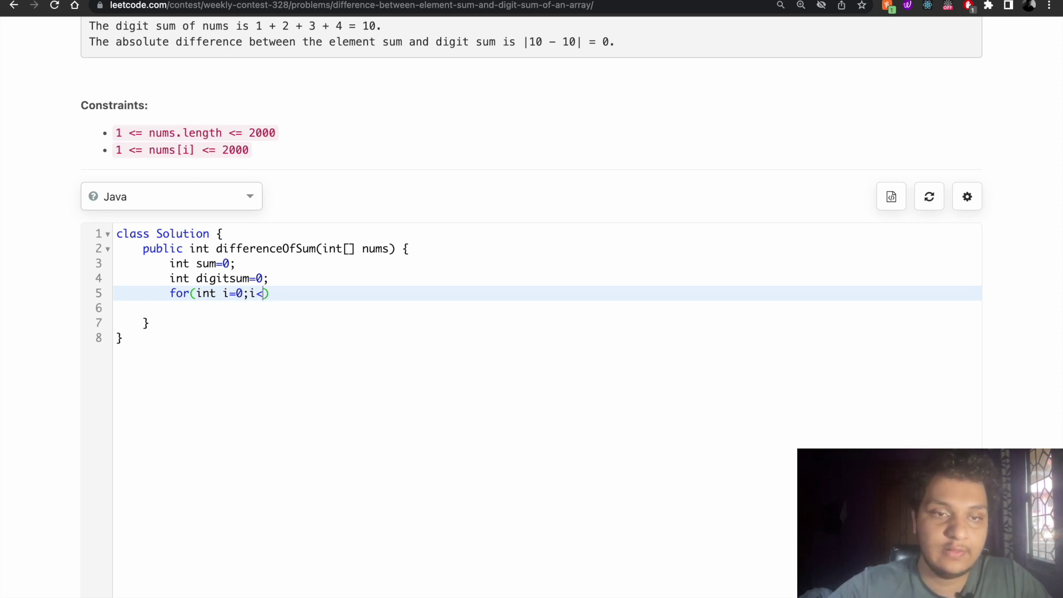
text(nums)
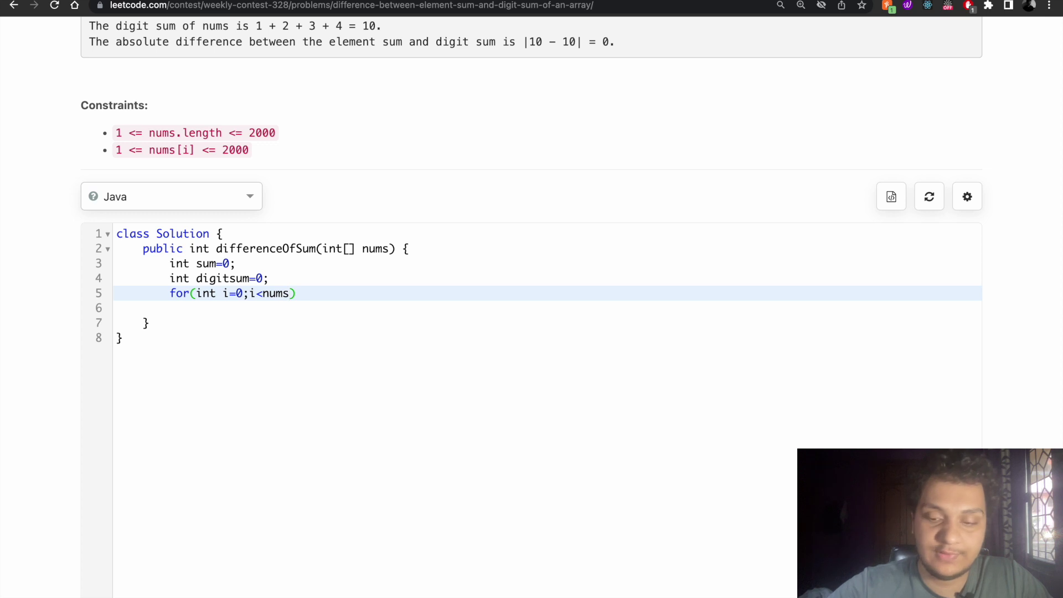
text(.length)
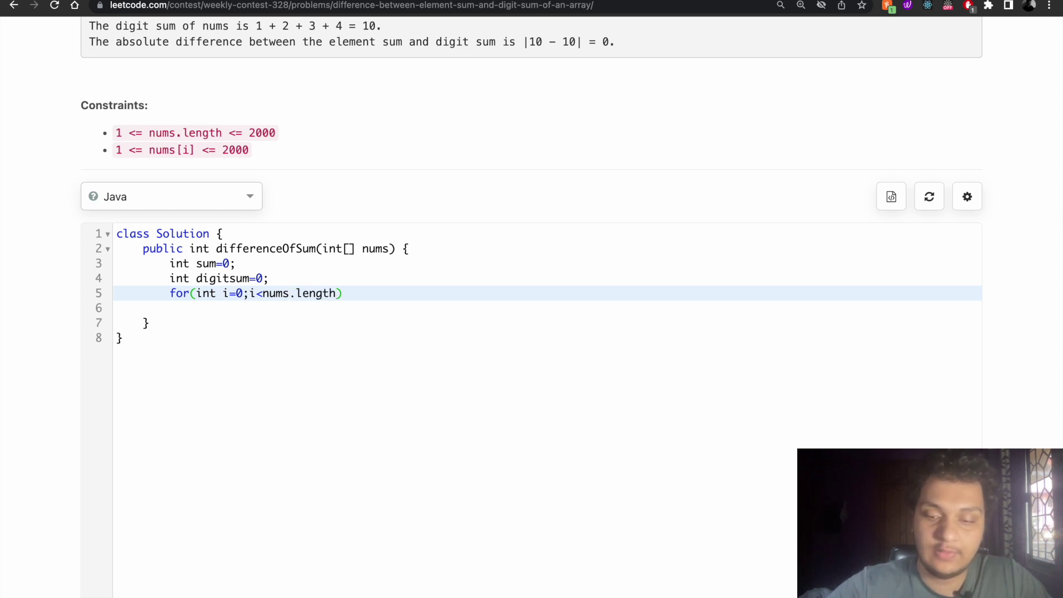
text(;i++)
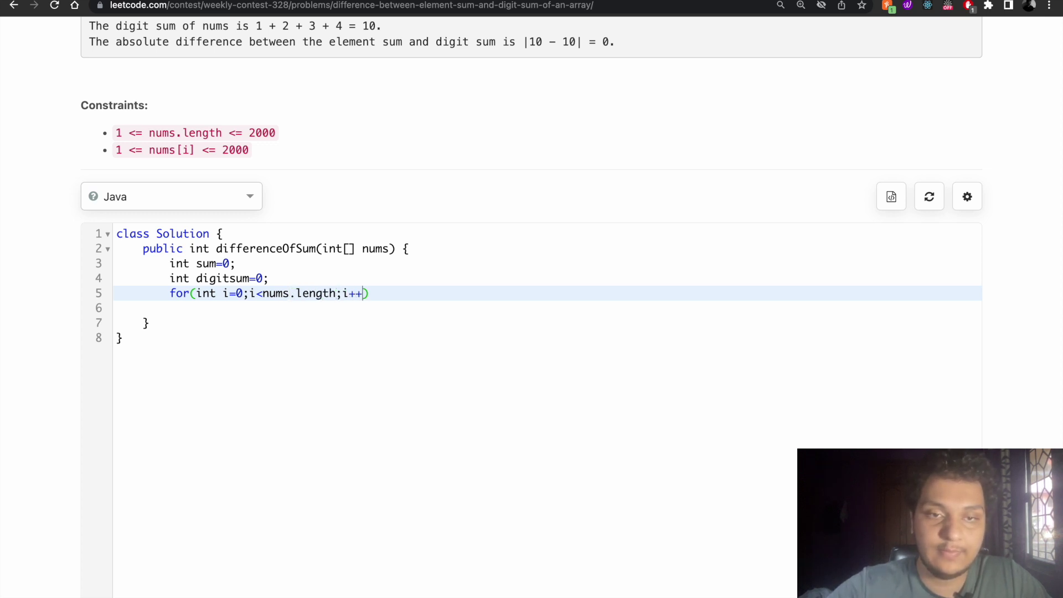
text(){)
key(Return)
text(sum+=)
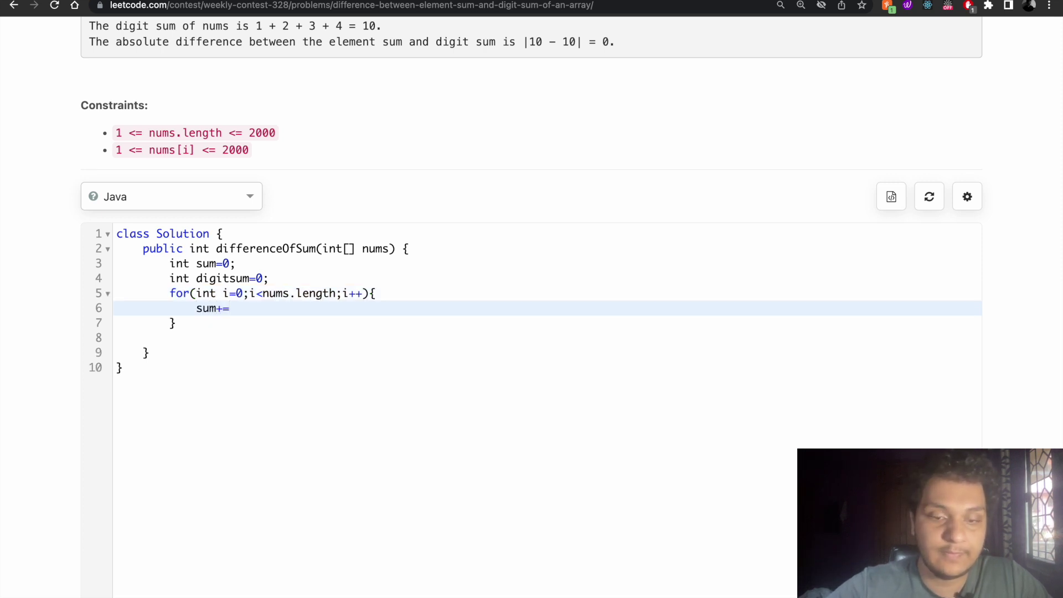
text(nums)
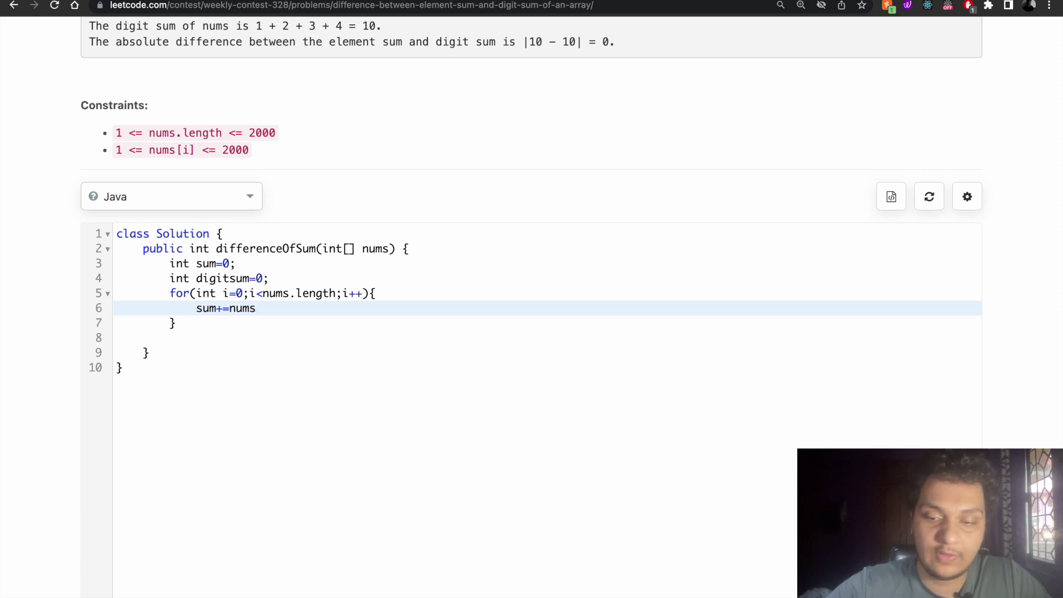
text([i];)
key(Return)
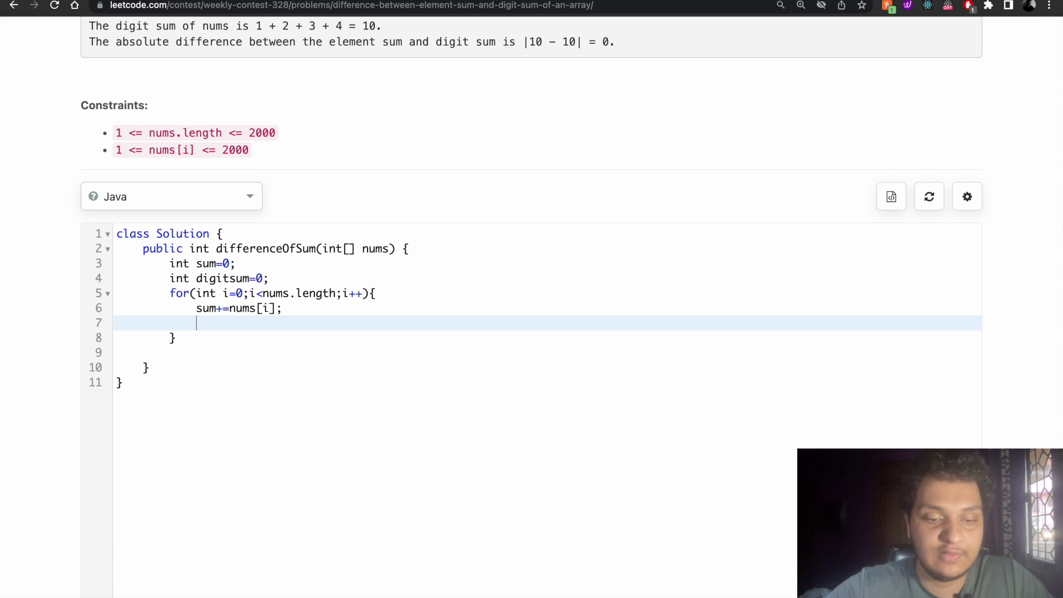
text(while)
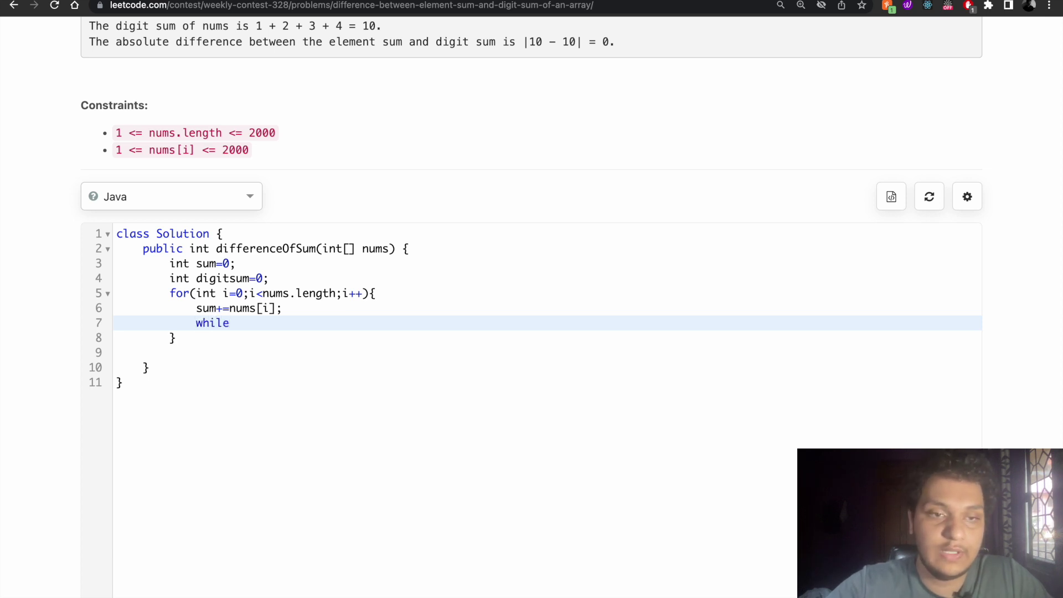
scroll(532, 299, up, 3)
scroll(531, 299, up, 1)
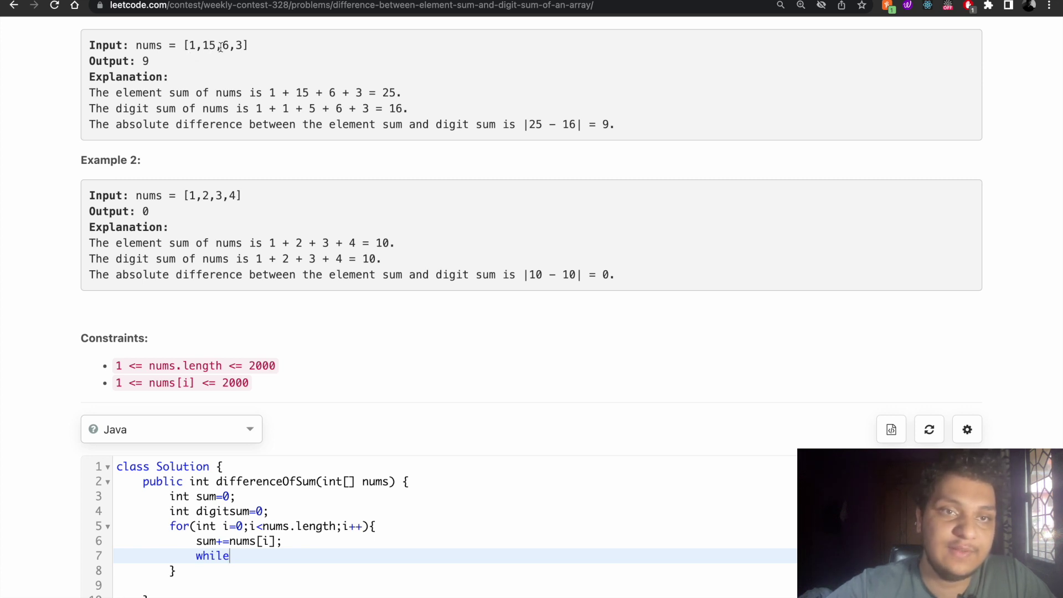
scroll(232, 46, down, 4)
scroll(233, 46, down, 2)
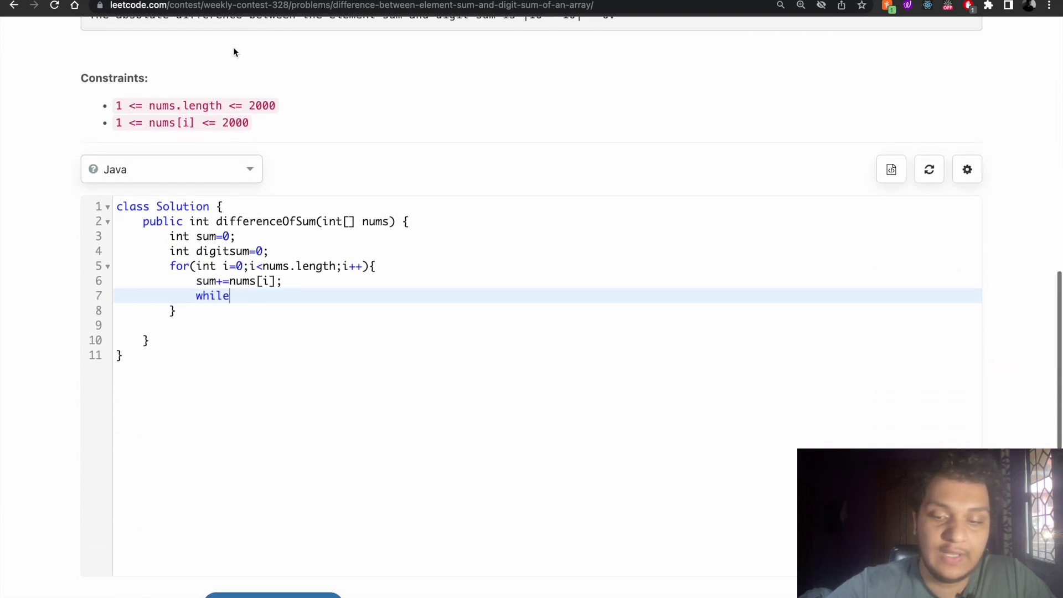
text(()
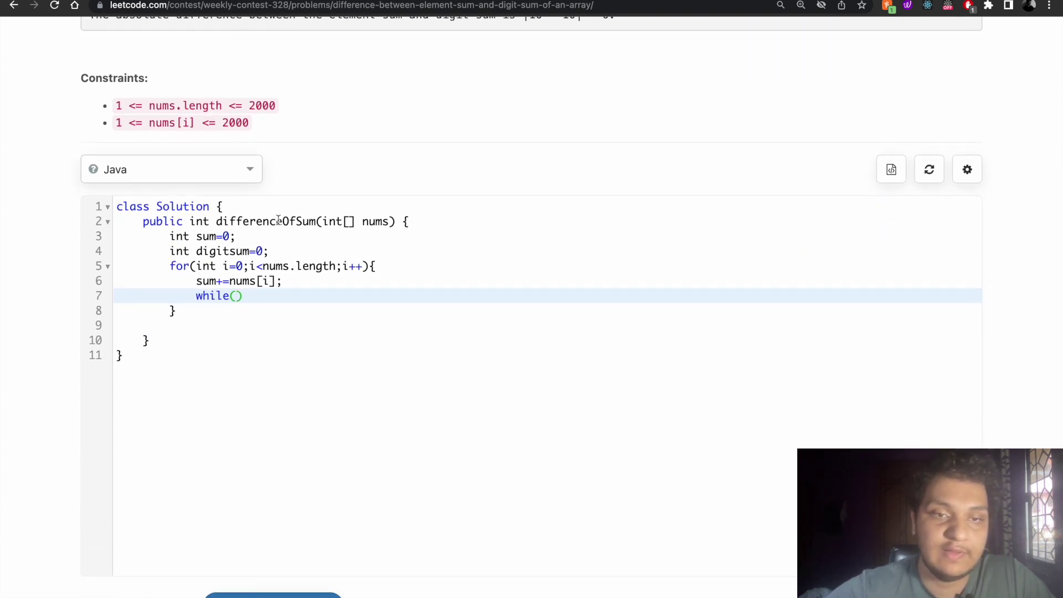
- Add int cur = nums[i]; above the while and give it the condition cur>0
click(282, 281)
key(Return)
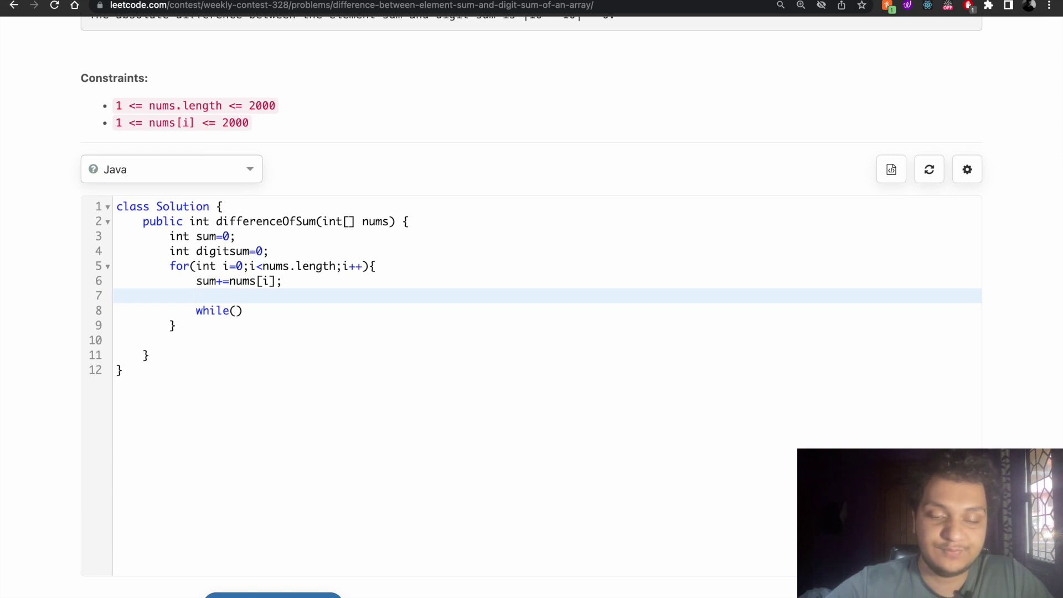
text(int cur = )
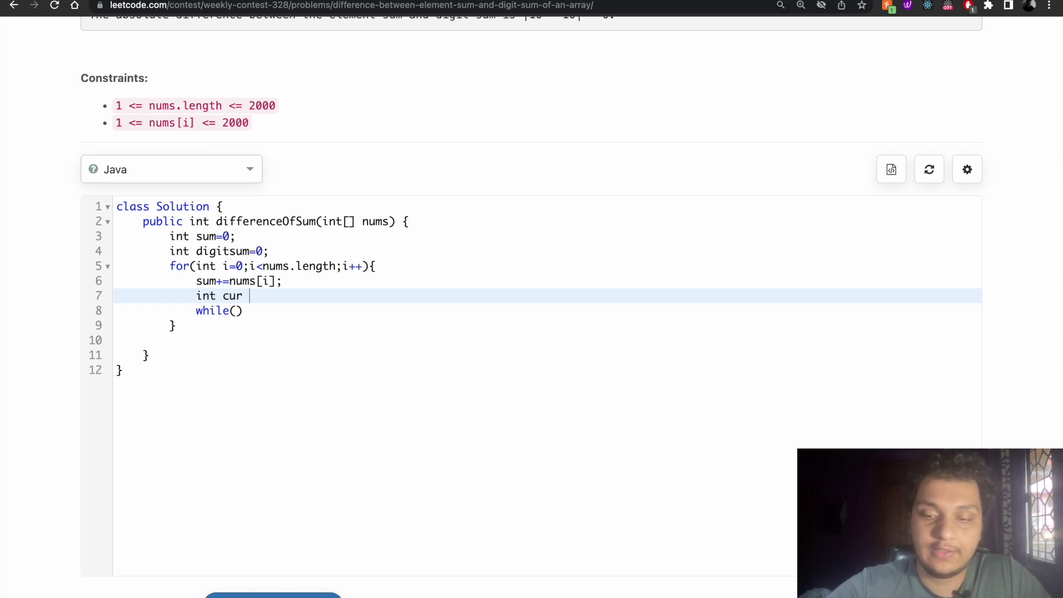
text(nums[)
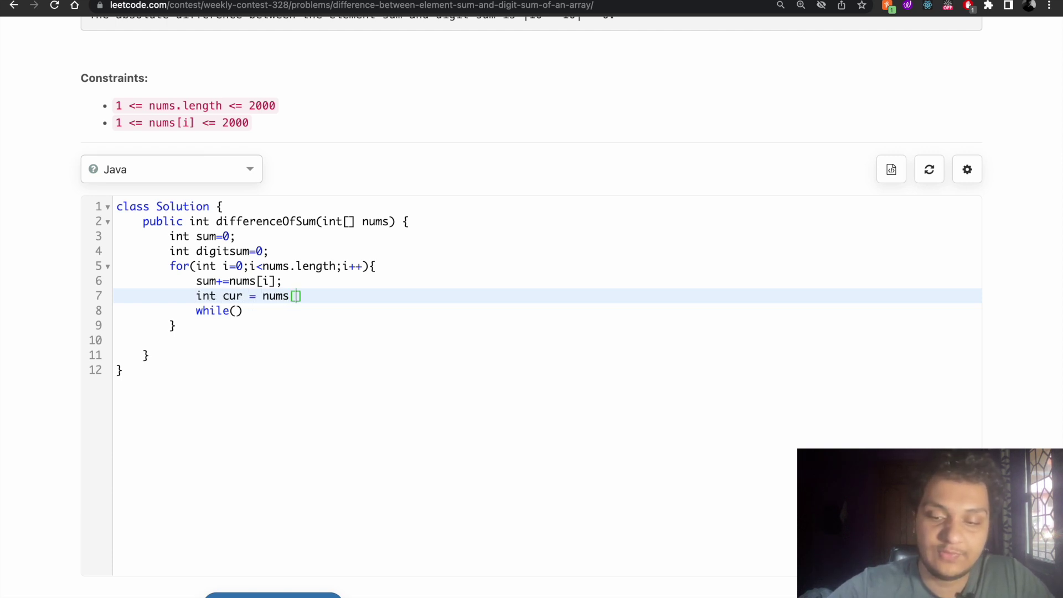
text(i];)
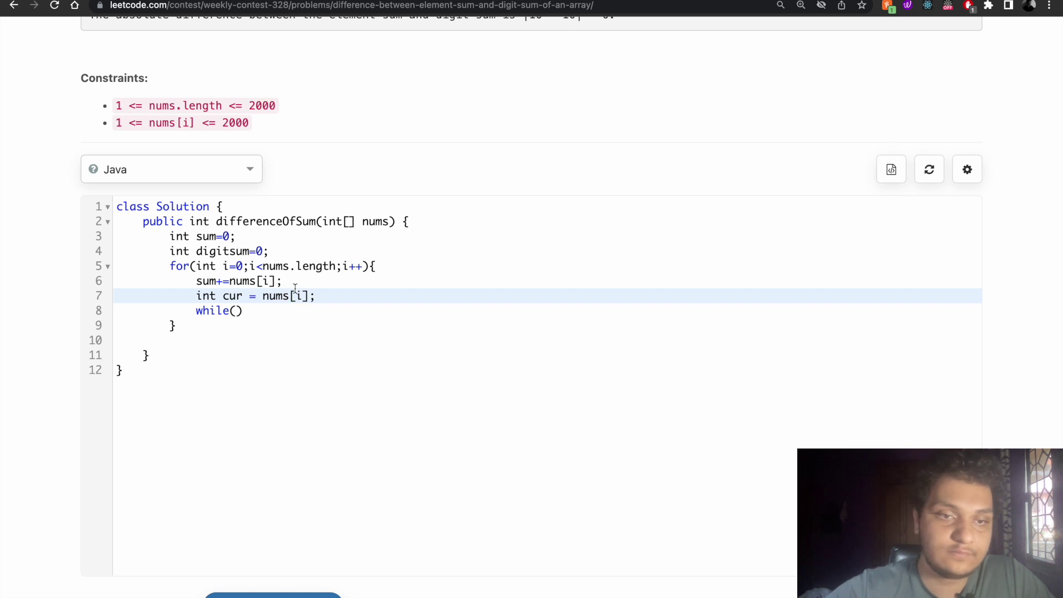
click(236, 311)
text(cur)
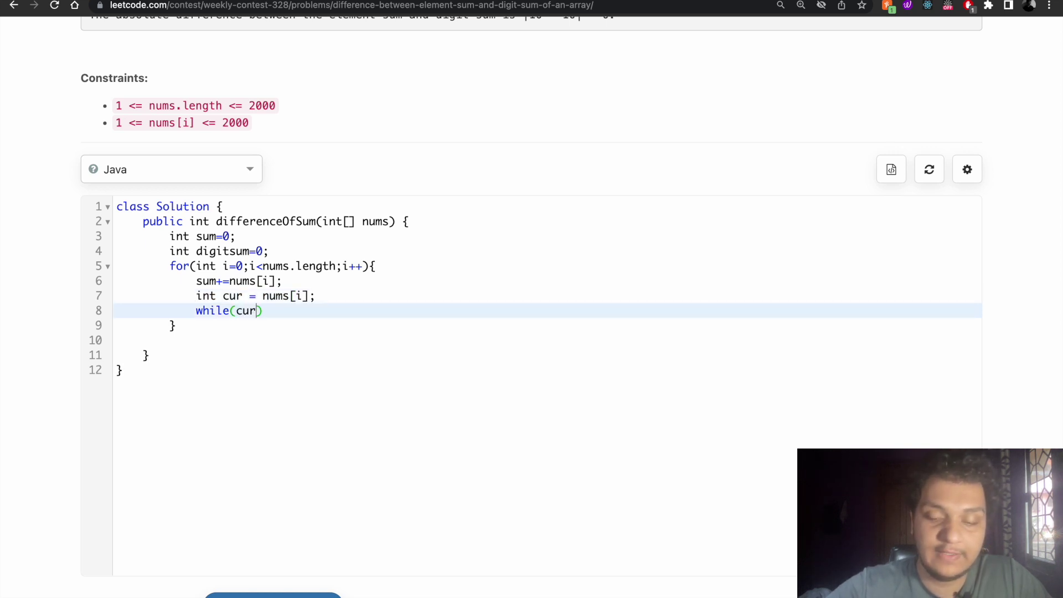
text(>0))
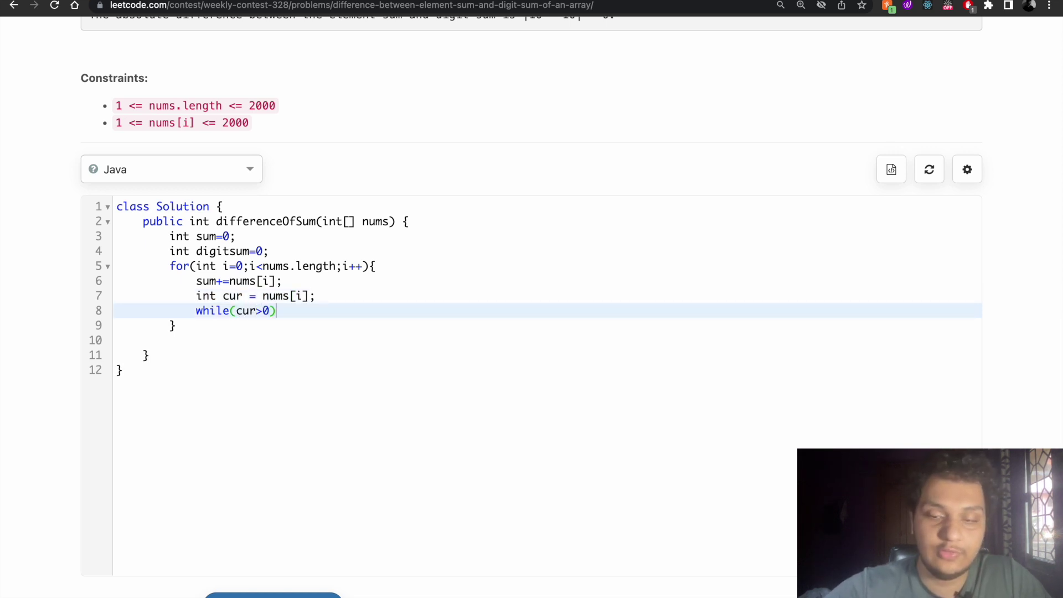
text({)
key(Return)
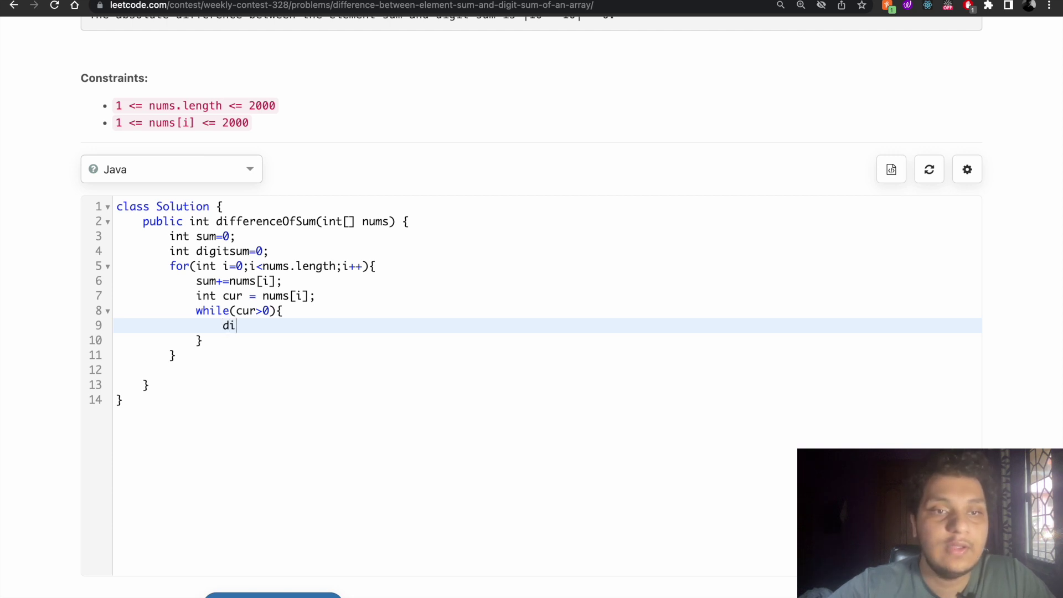
text(git)
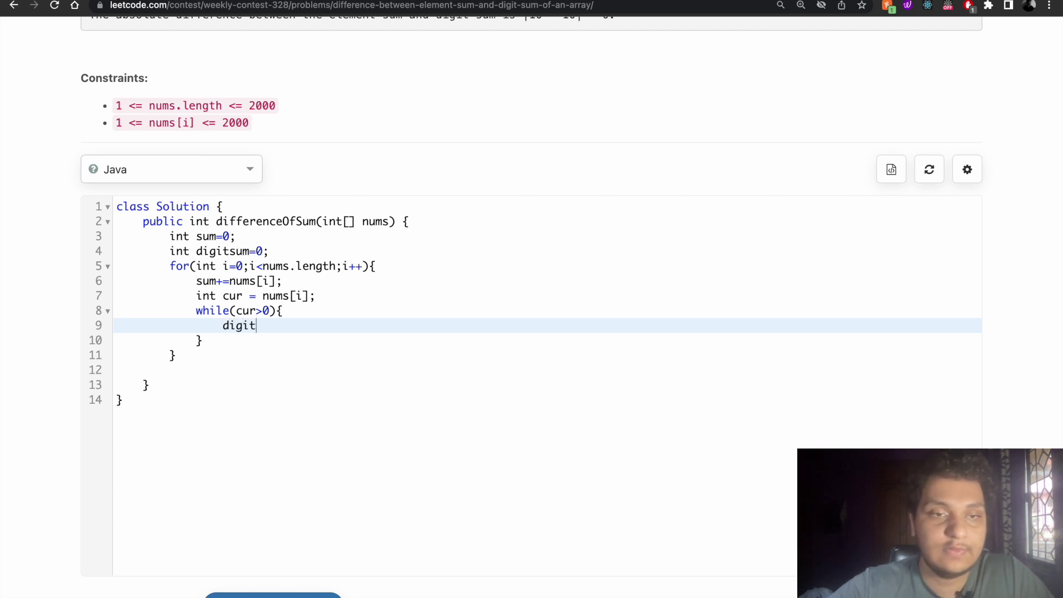
text(sum = )
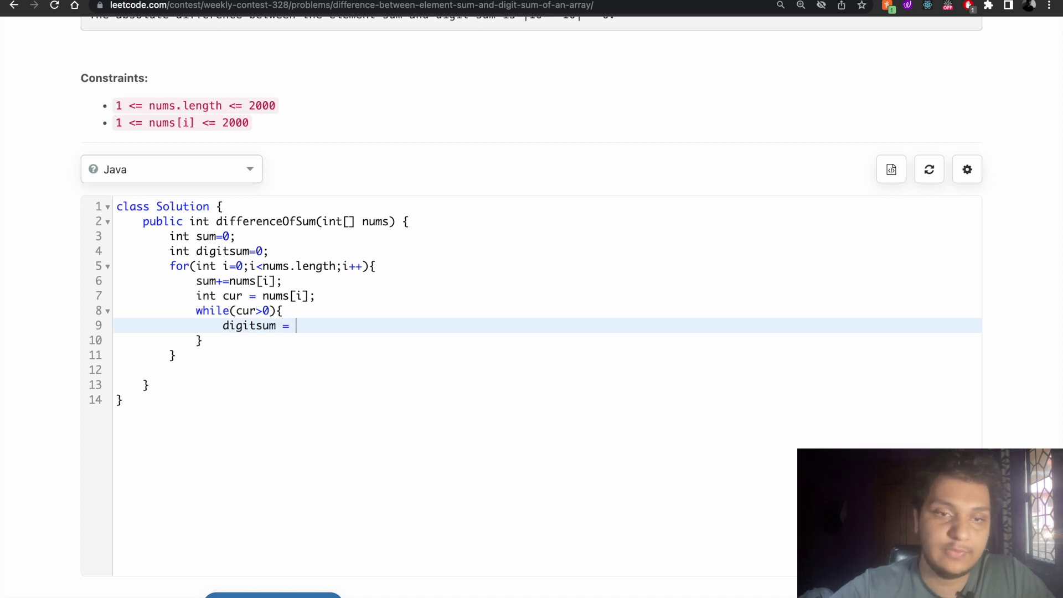
text(cur)
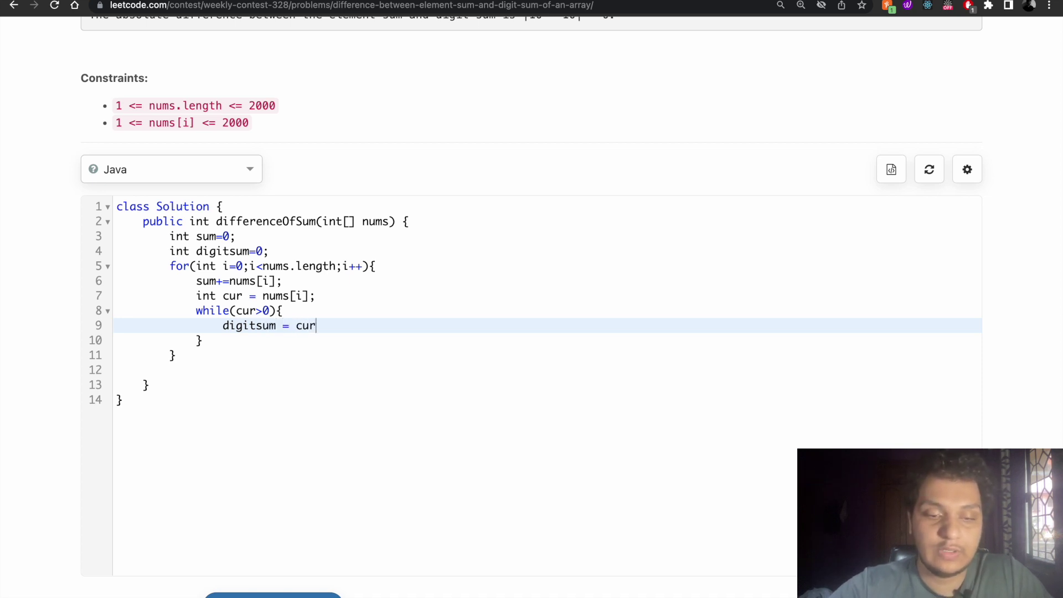
text(%10;)
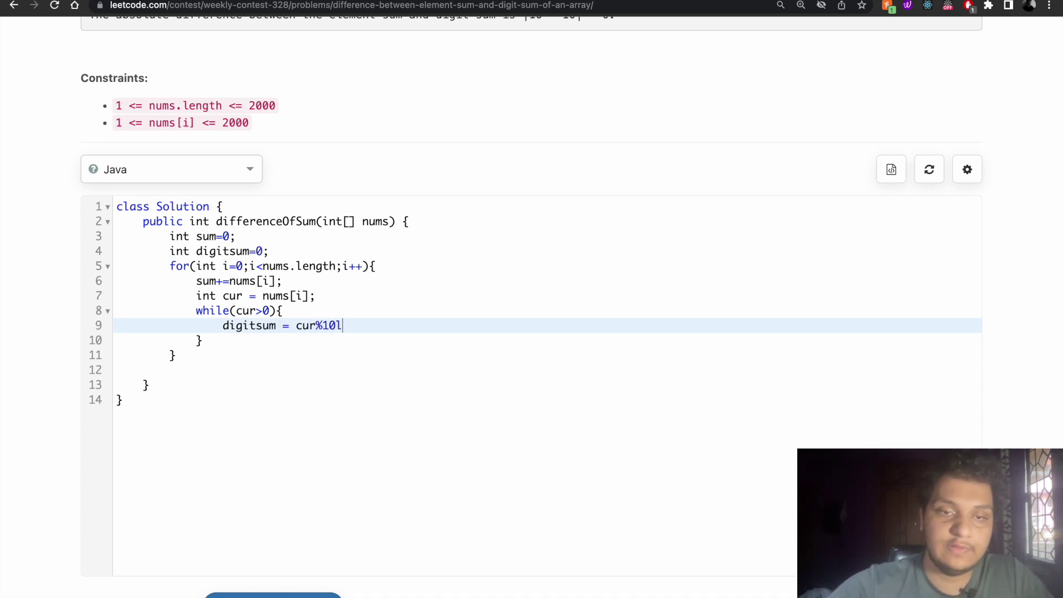
- Fill the while body with digitsum = cur%10; and cur=cur/10;, removing stray characters and blank lines
key(Return)
click(346, 325)
key(BackSpace)
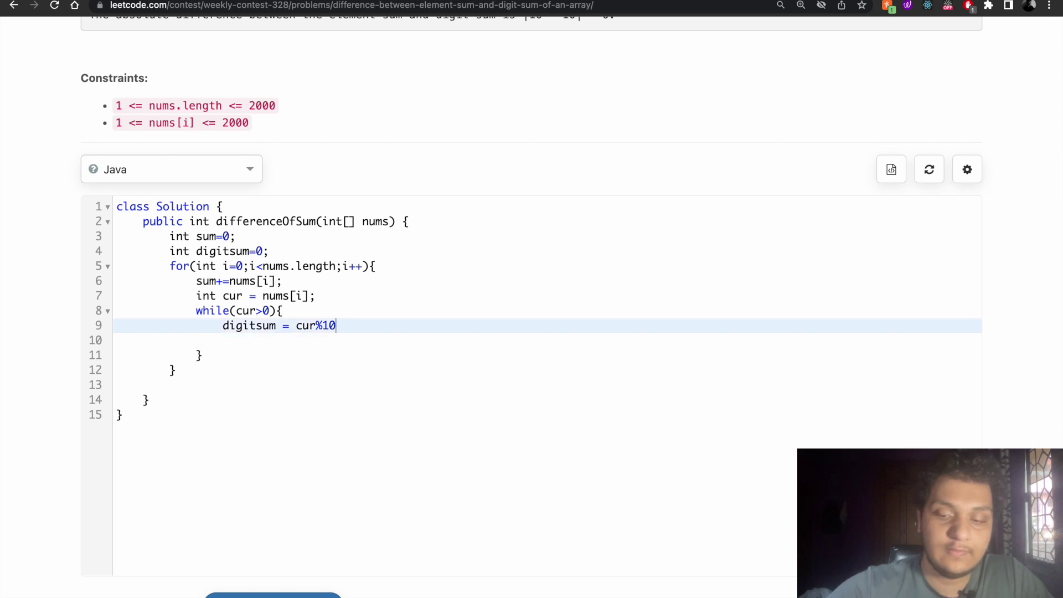
text(;)
key(Return)
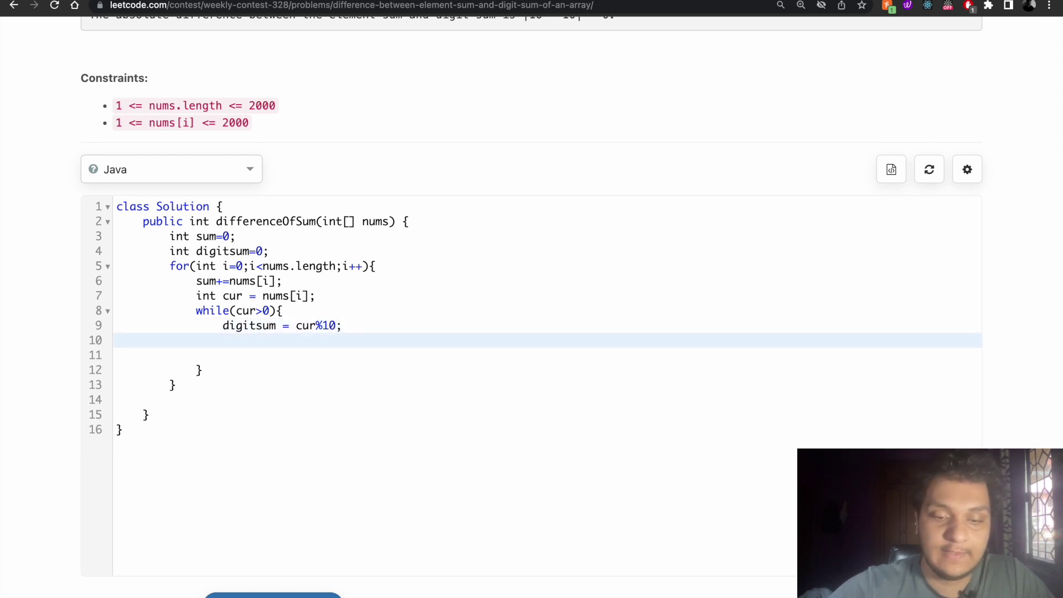
text(cur)
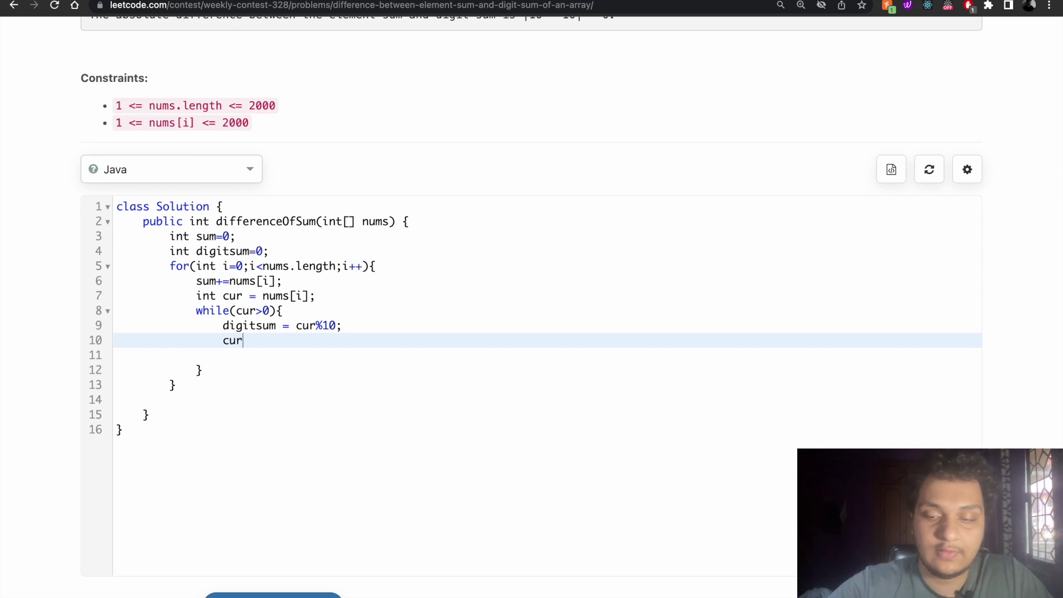
text(=cur)
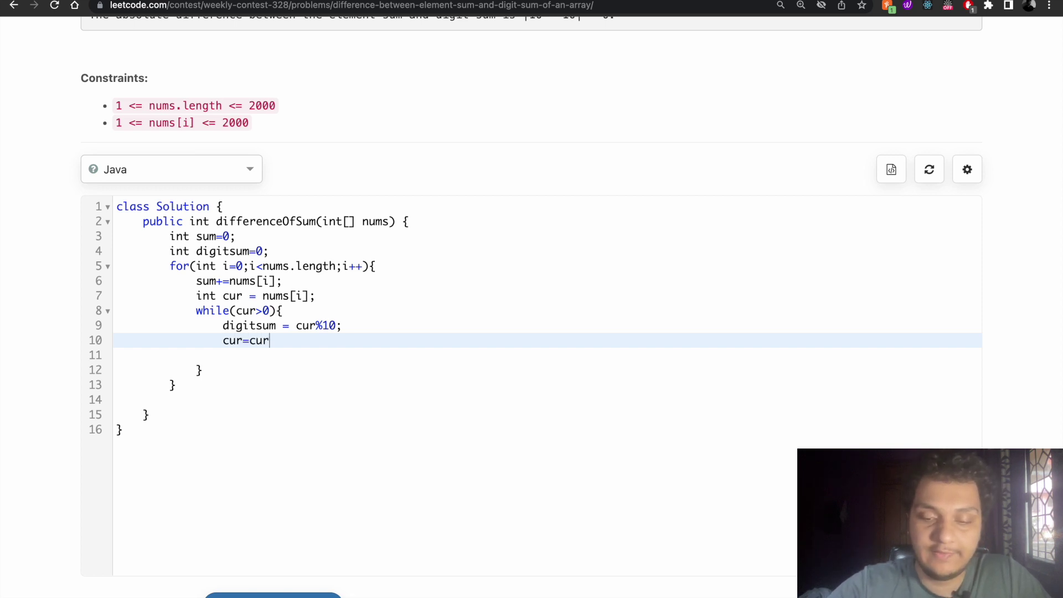
text(/10;)
key(Down)
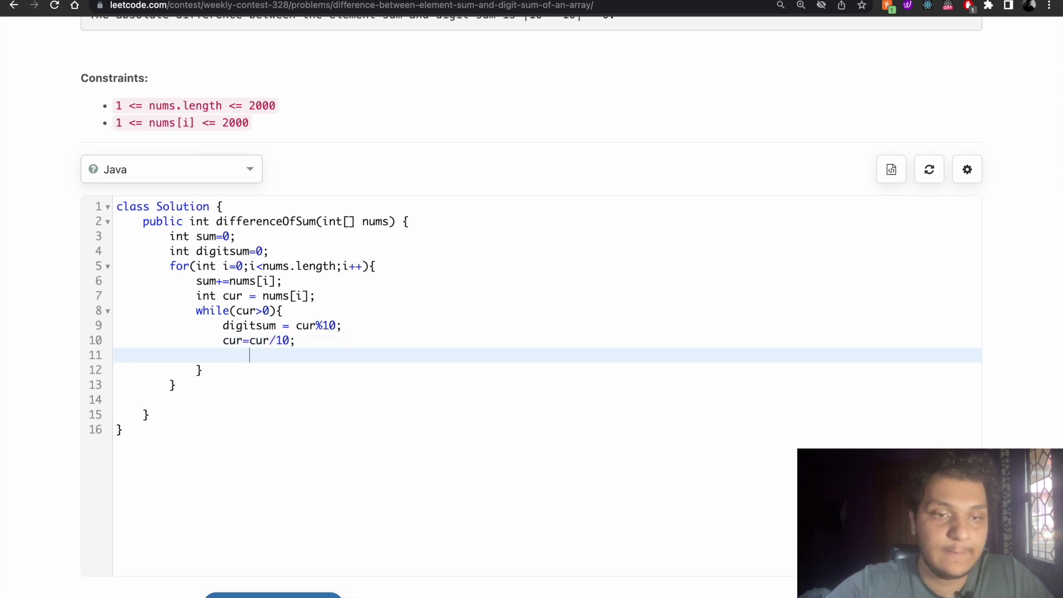
key(BackSpace)
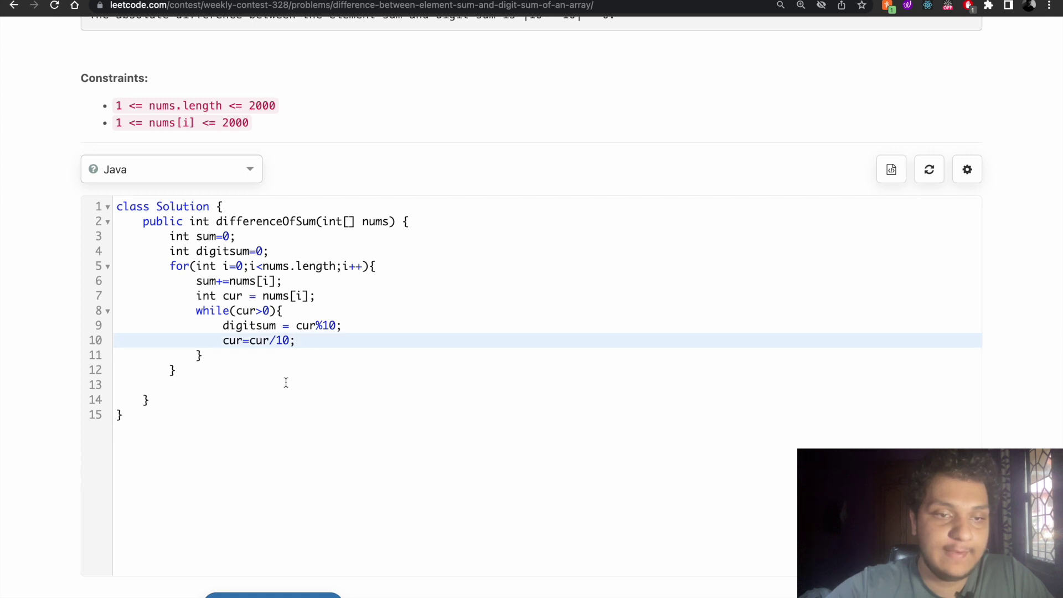
click(274, 396)
text(re)
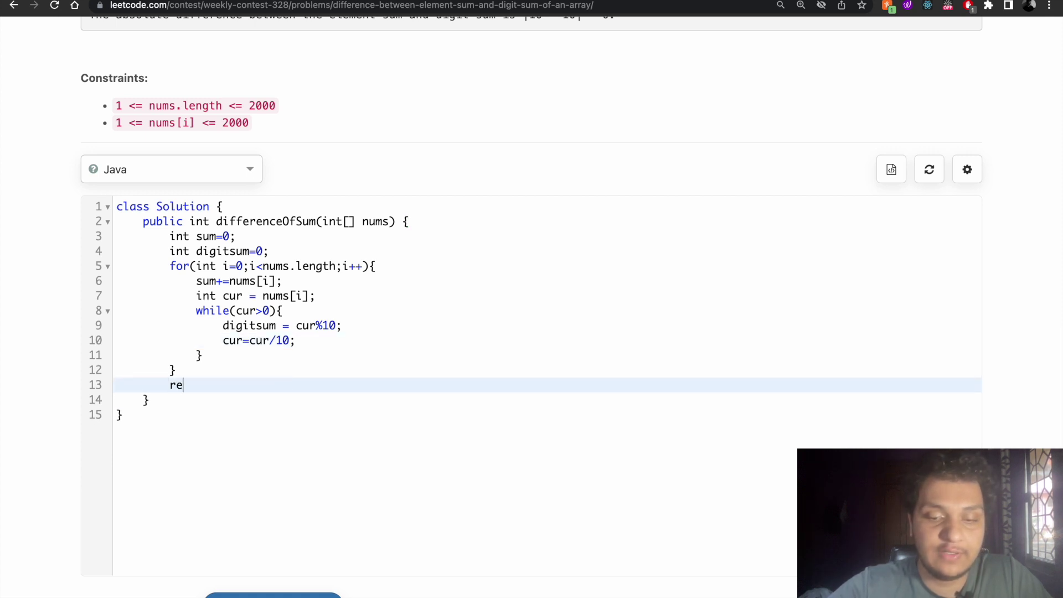
text(tu)
- Add return sum-digitsum; after the for loop, correcting a typo in return
key(BackSpace)
text(n )
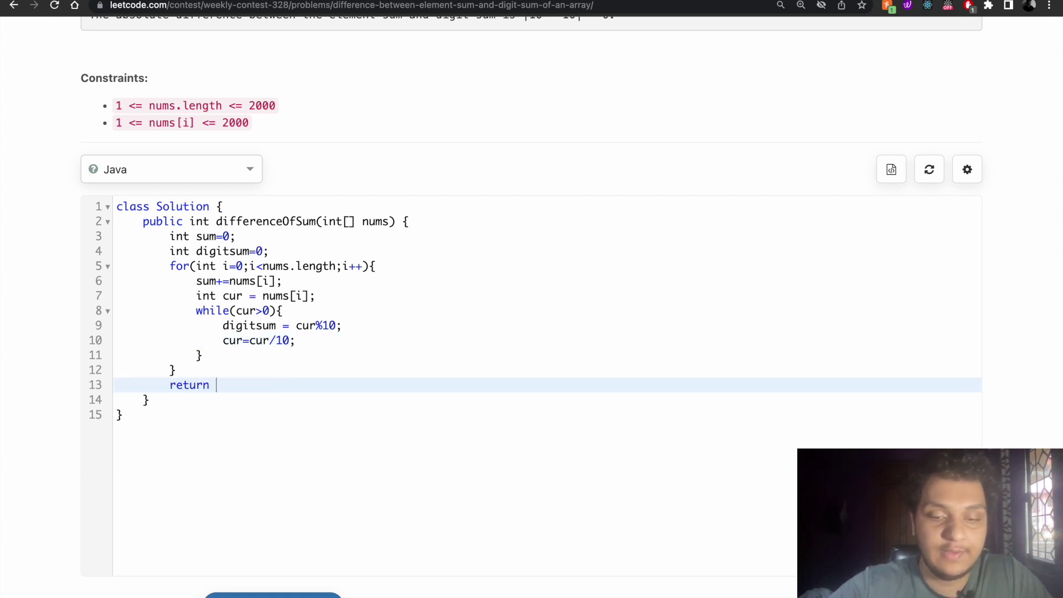
text(sum-d)
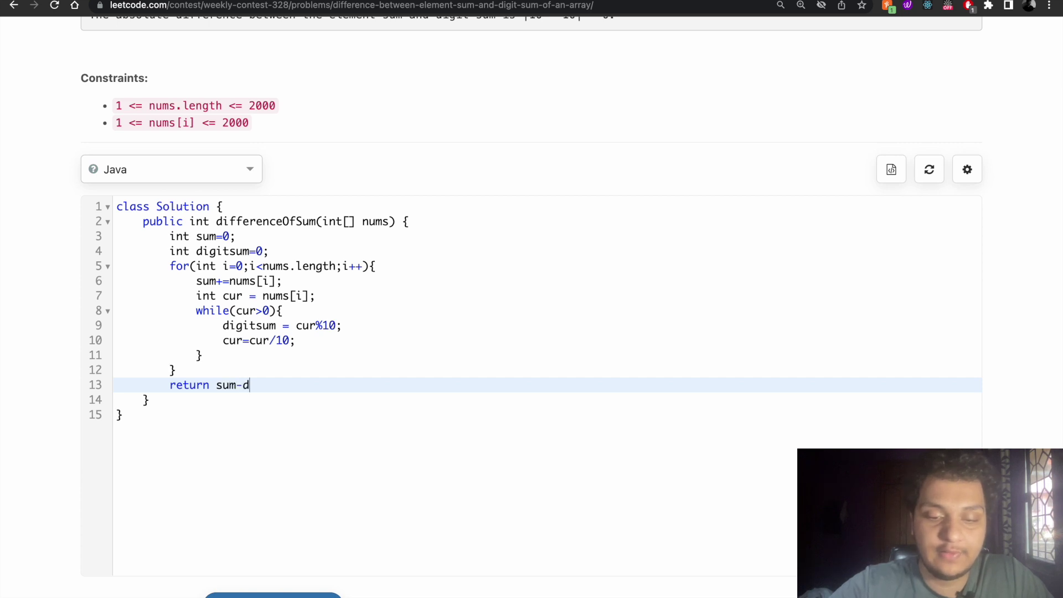
text(iff)
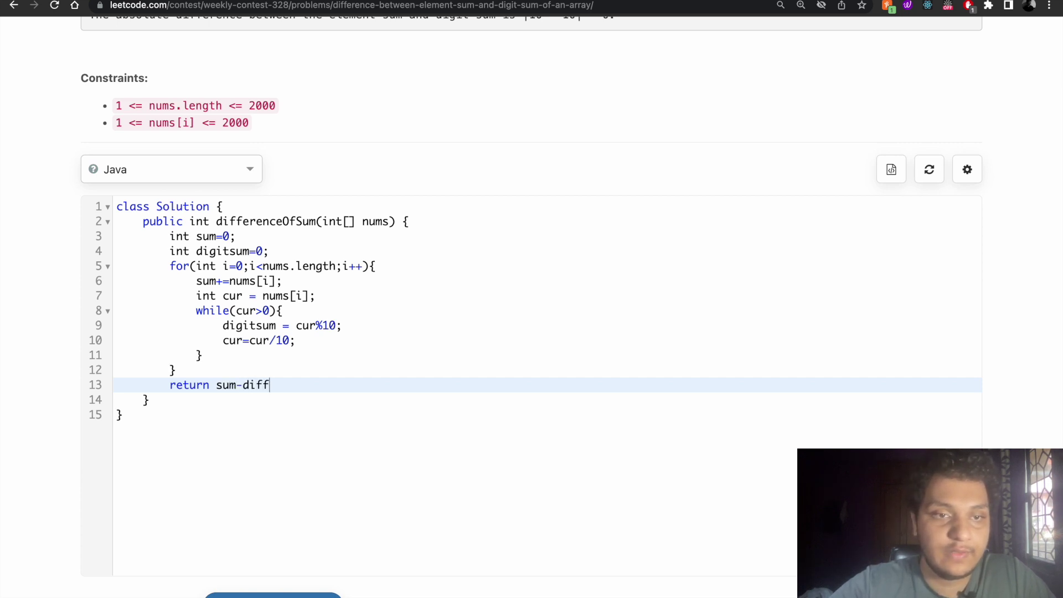
key(BackSpace)
key(BackSpace)
text(gitsu)
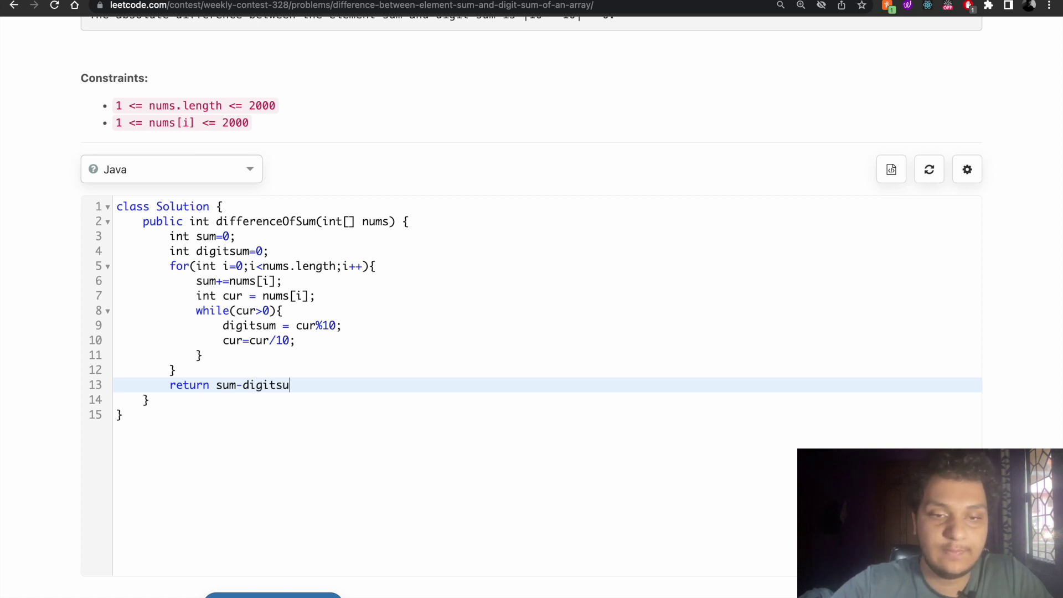
text(m;)
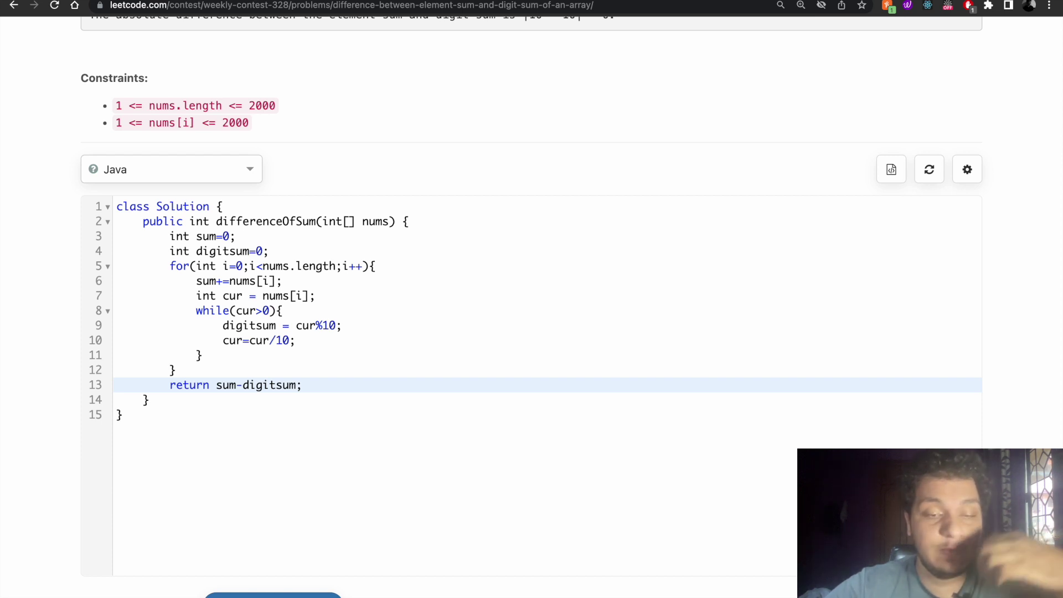
scroll(531, 333, down, 1)
scroll(531, 333, down, 2)
scroll(531, 332, down, 1)
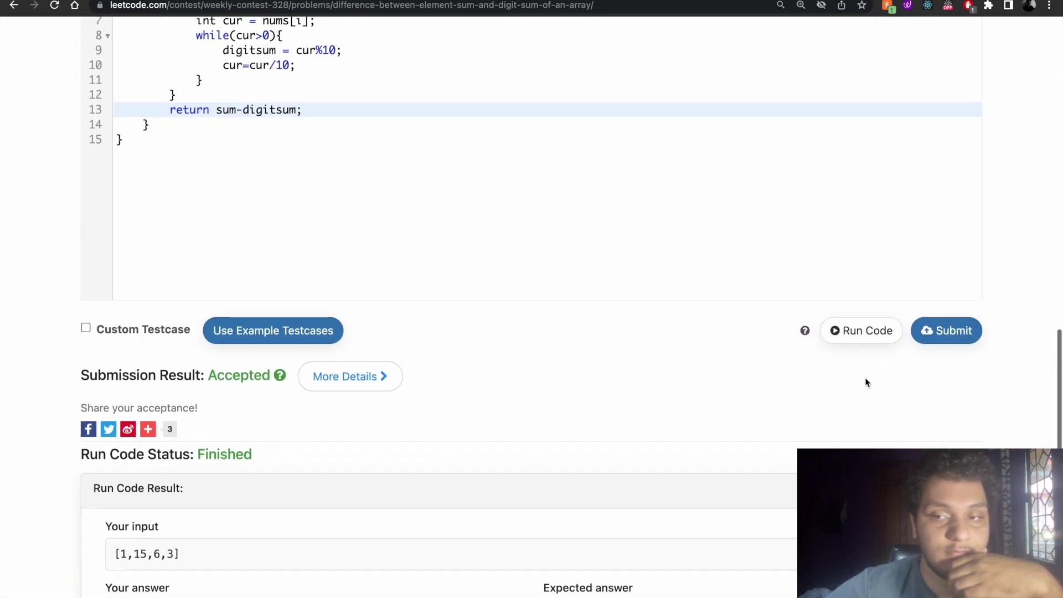
scroll(858, 357, down, 2)
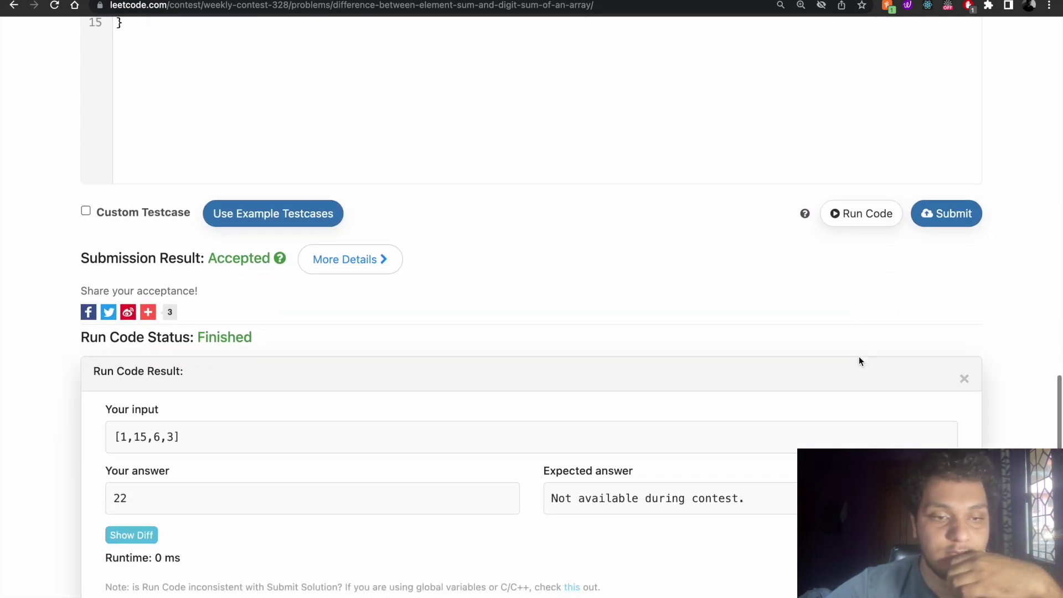
scroll(860, 356, up, 1)
scroll(859, 356, up, 2)
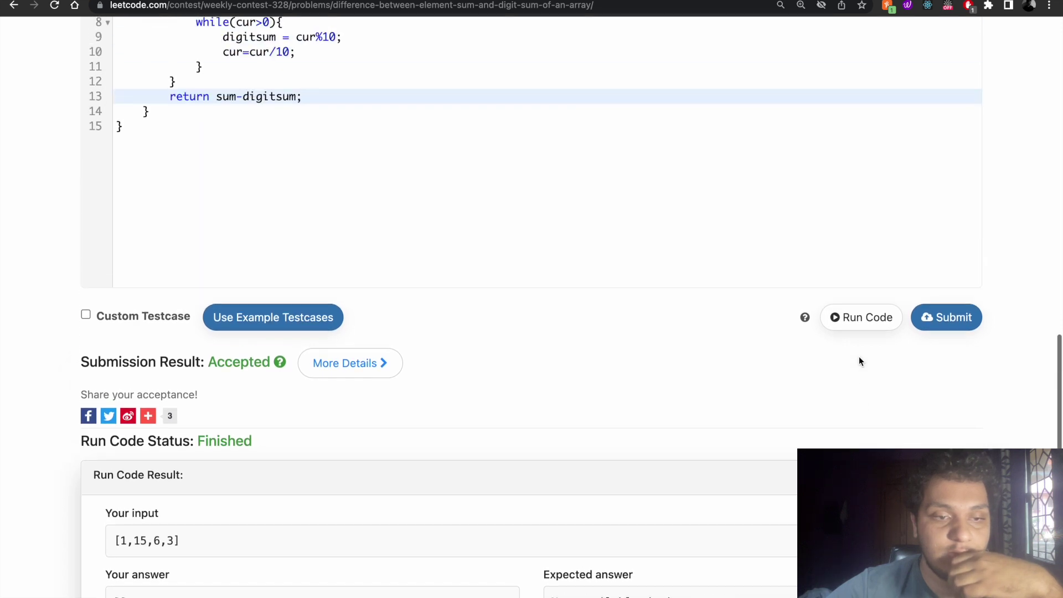
scroll(859, 356, up, 2)
scroll(859, 356, up, 1)
scroll(859, 356, up, 1)
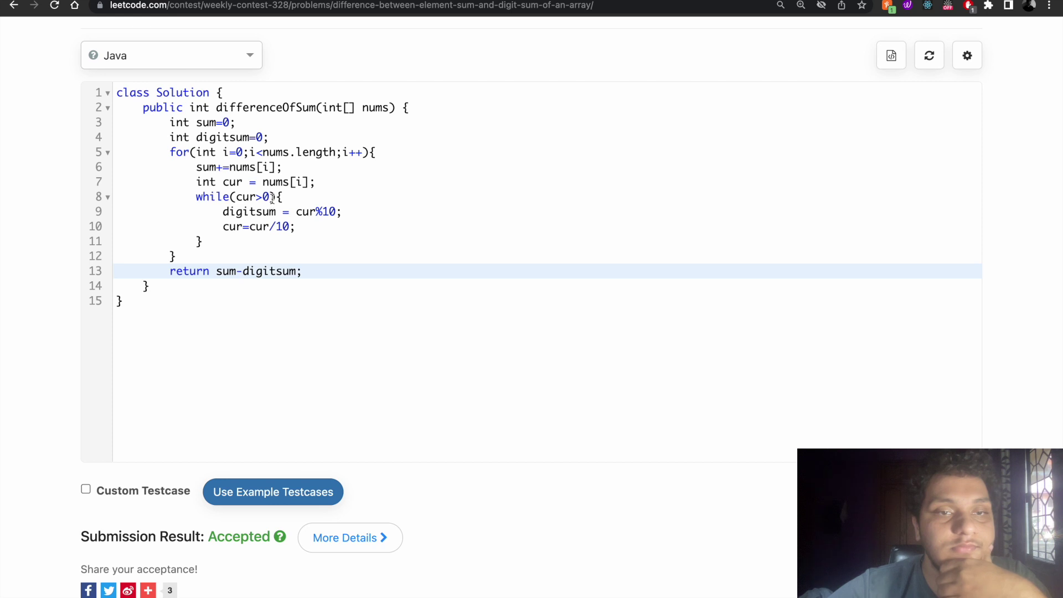
scroll(362, 404, down, 4)
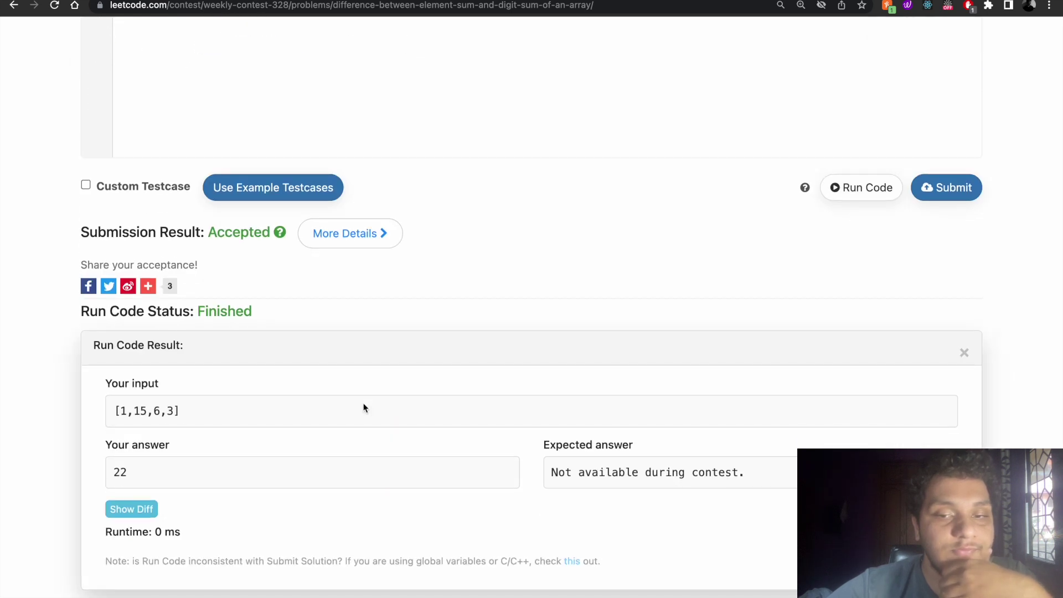
scroll(363, 408, up, 2)
scroll(363, 407, up, 3)
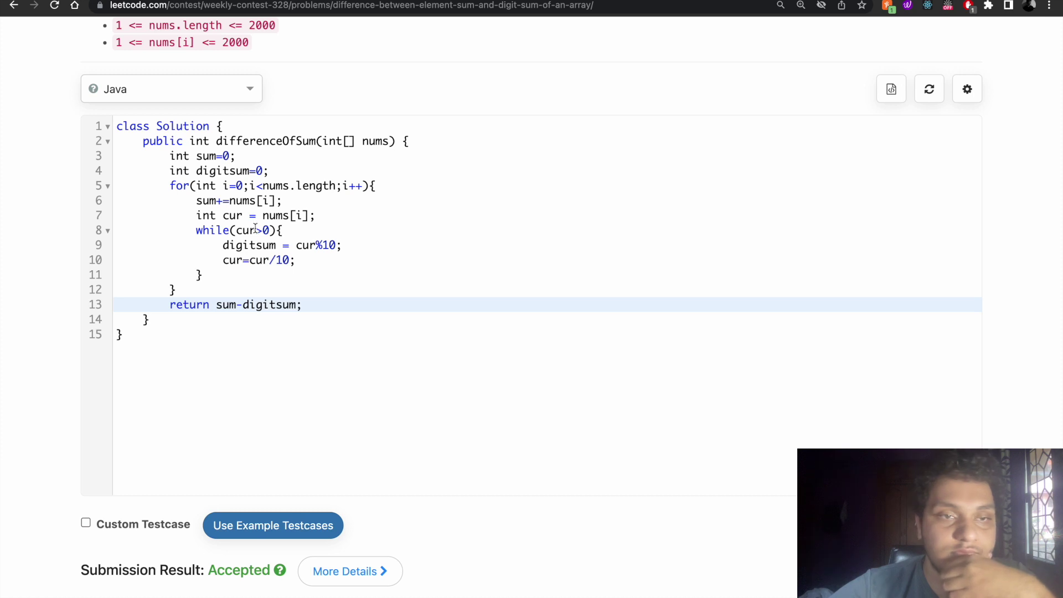
scroll(258, 230, up, 1)
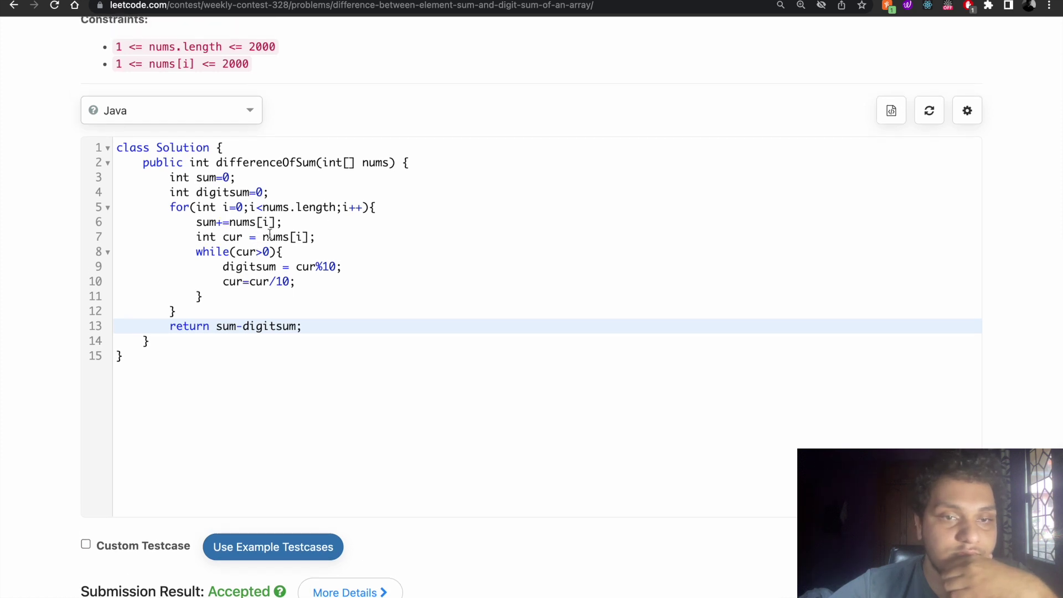
scroll(365, 310, down, 5)
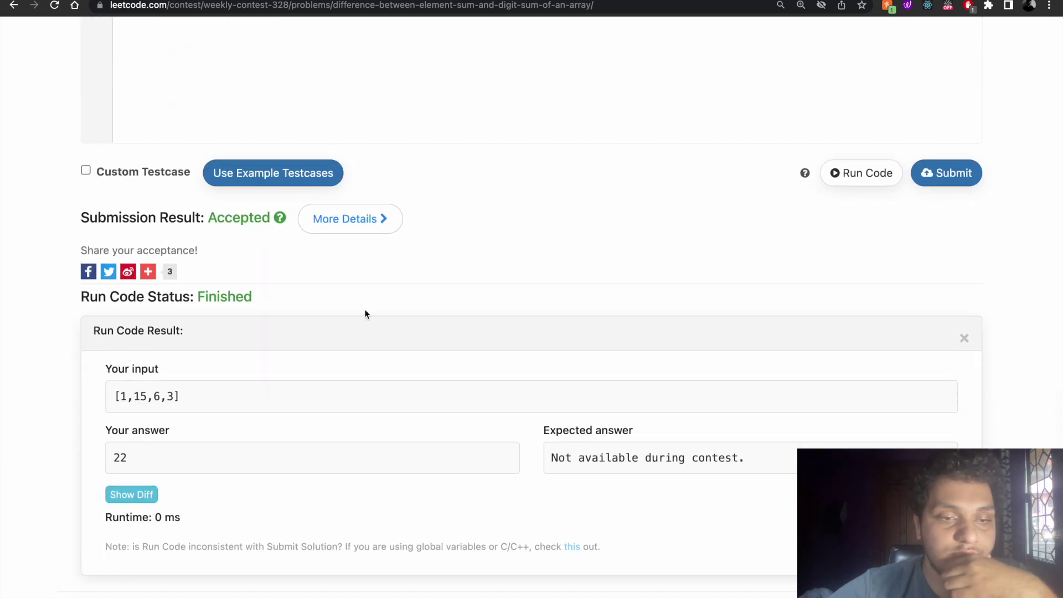
scroll(364, 309, up, 8)
scroll(365, 309, up, 3)
scroll(365, 309, up, 2)
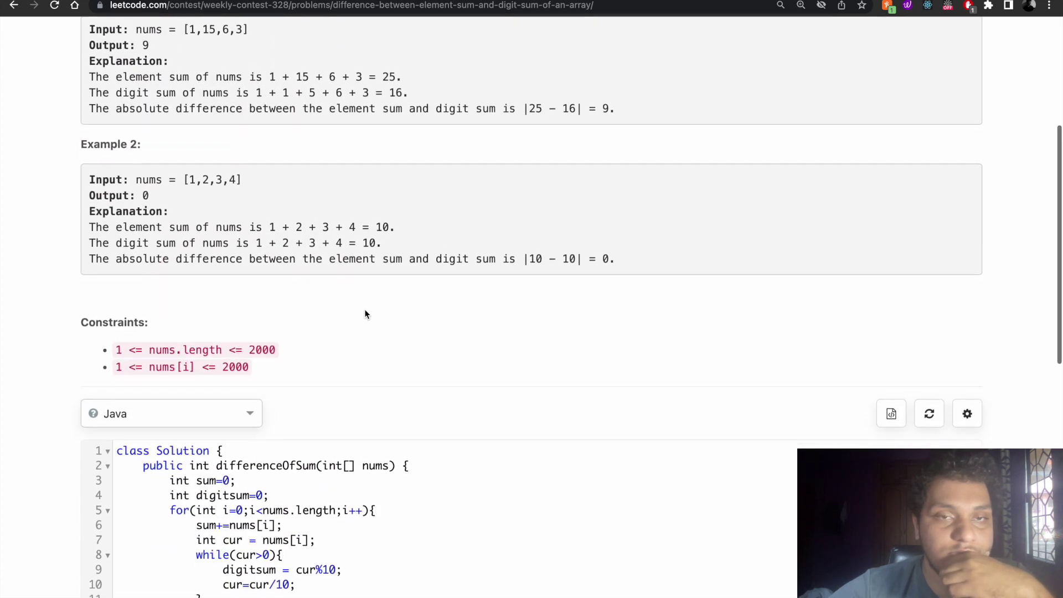
scroll(365, 309, down, 2)
scroll(365, 309, down, 1)
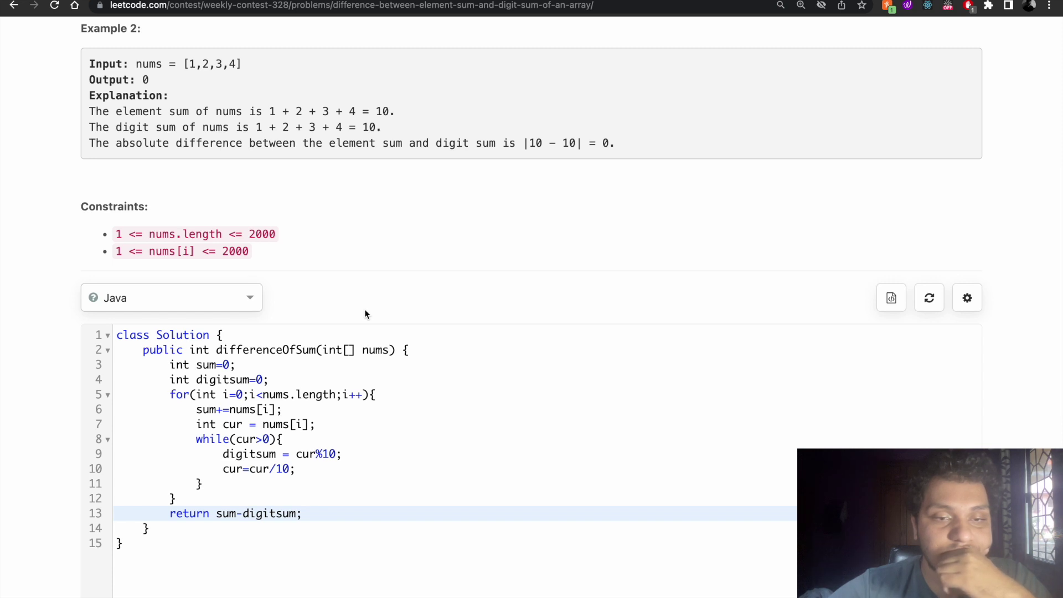
- Change line 9 to digitsum += cur%10;, run on [1,15,6,3] for 9, and submit
click(312, 468)
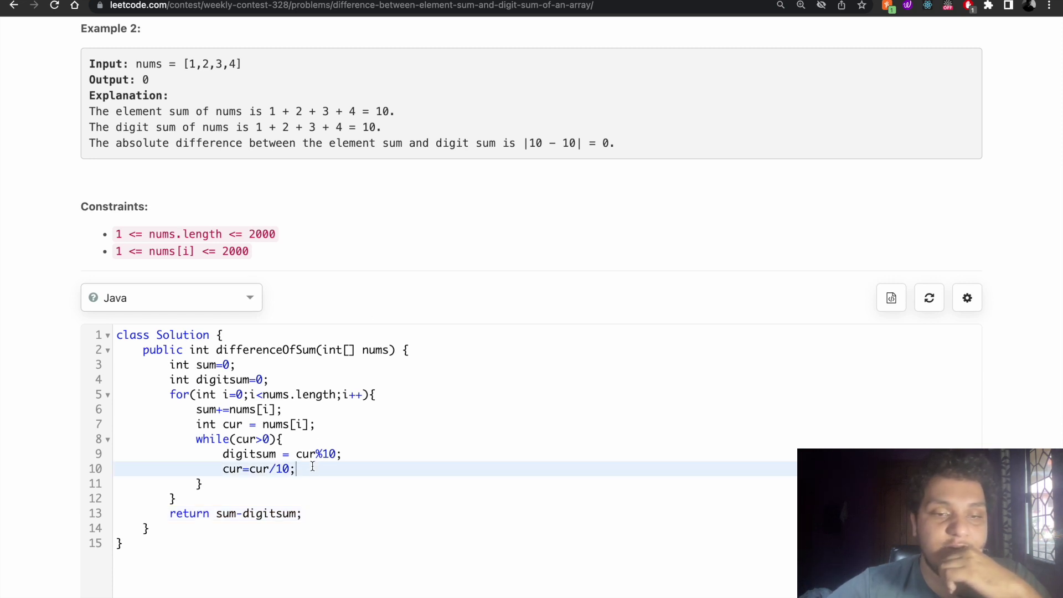
click(281, 454)
text(+)
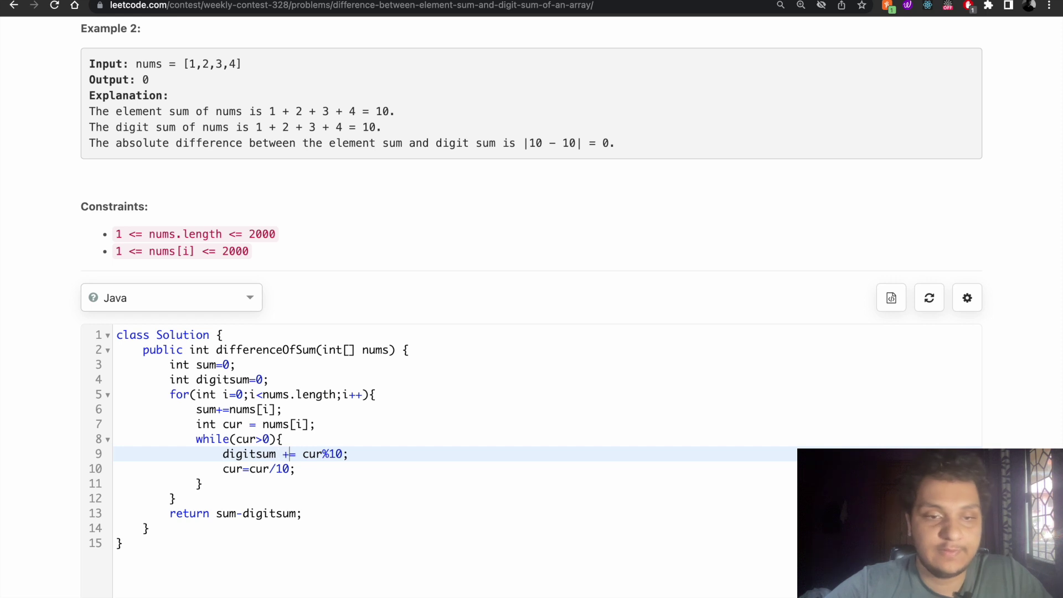
scroll(281, 454, down, 5)
scroll(532, 333, down, 5)
click(862, 298)
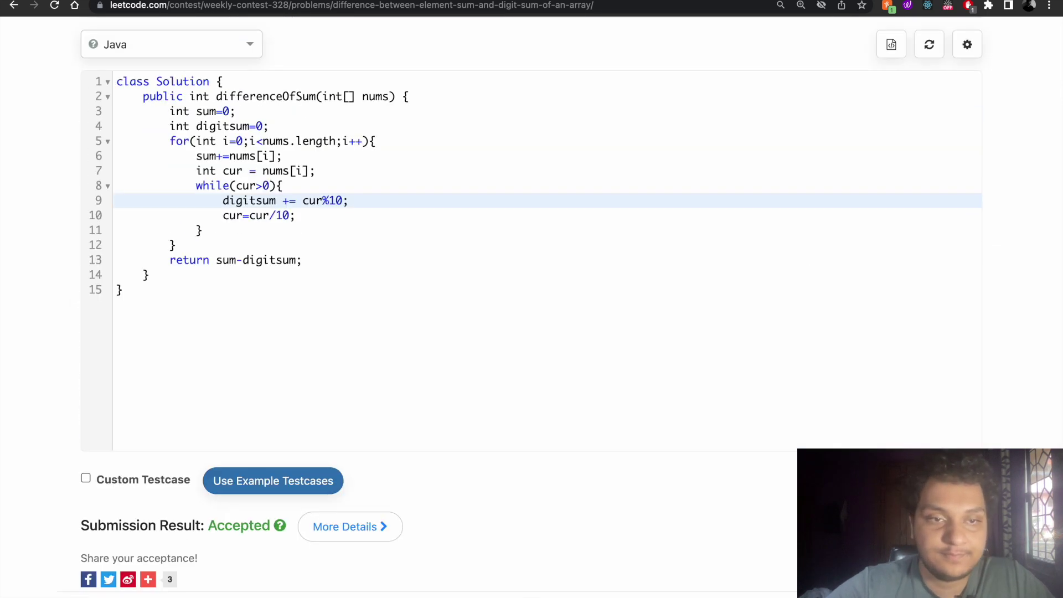
scroll(531, 332, down, 3)
scroll(697, 531, down, 1)
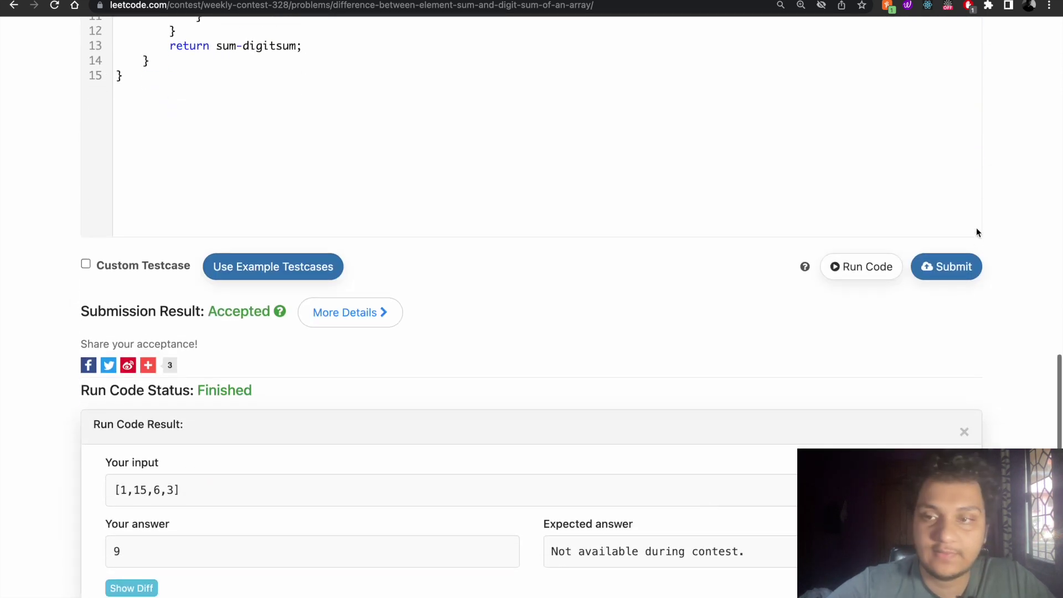
click(946, 298)
scroll(748, 282, up, 5)
scroll(747, 283, down, 1)
scroll(747, 283, down, 1)
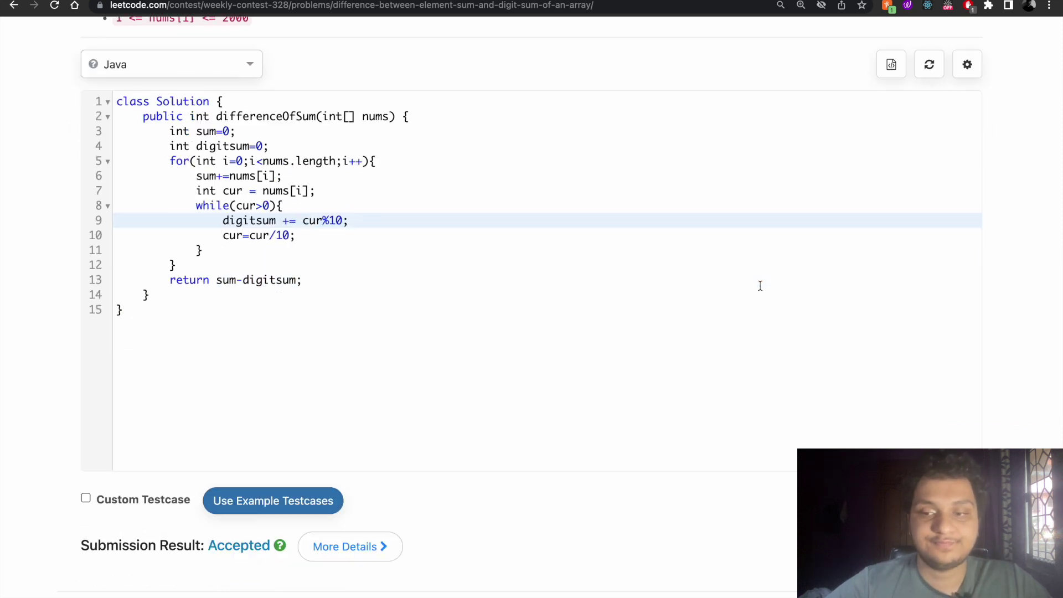
scroll(415, 274, up, 3)
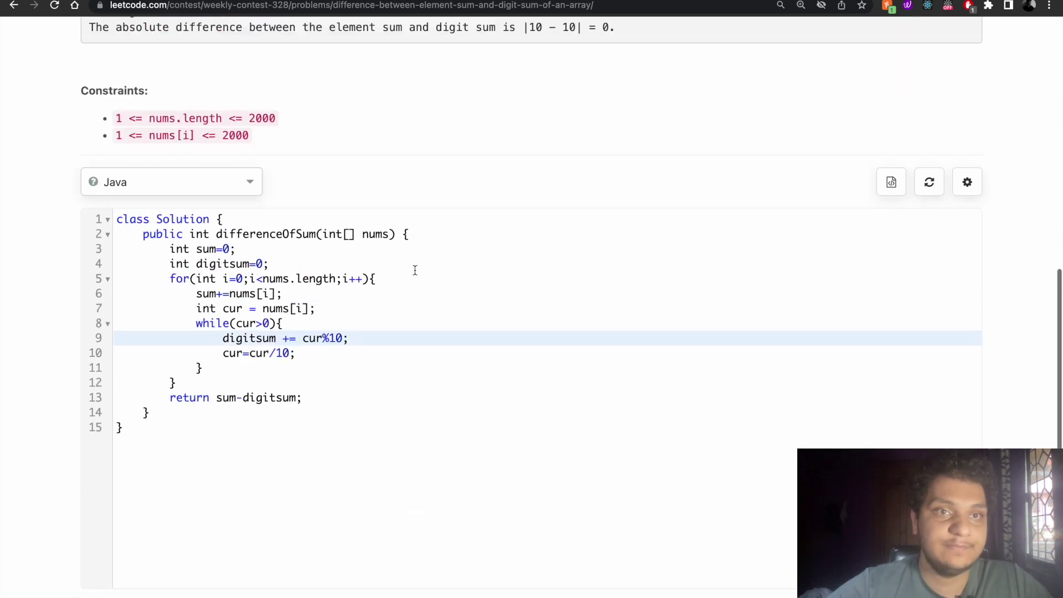
scroll(415, 274, up, 8)
scroll(414, 270, up, 3)
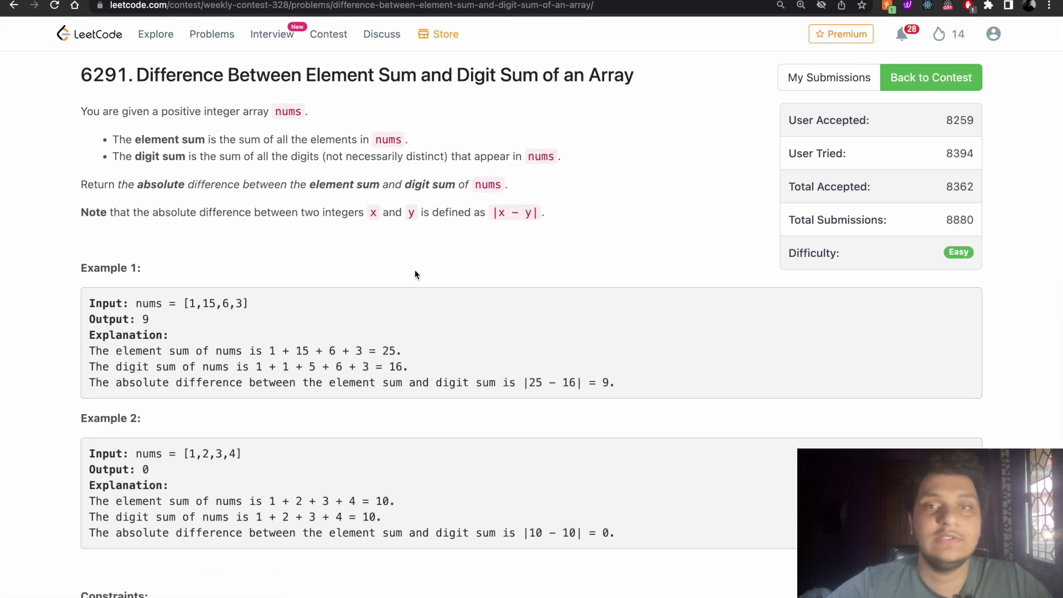